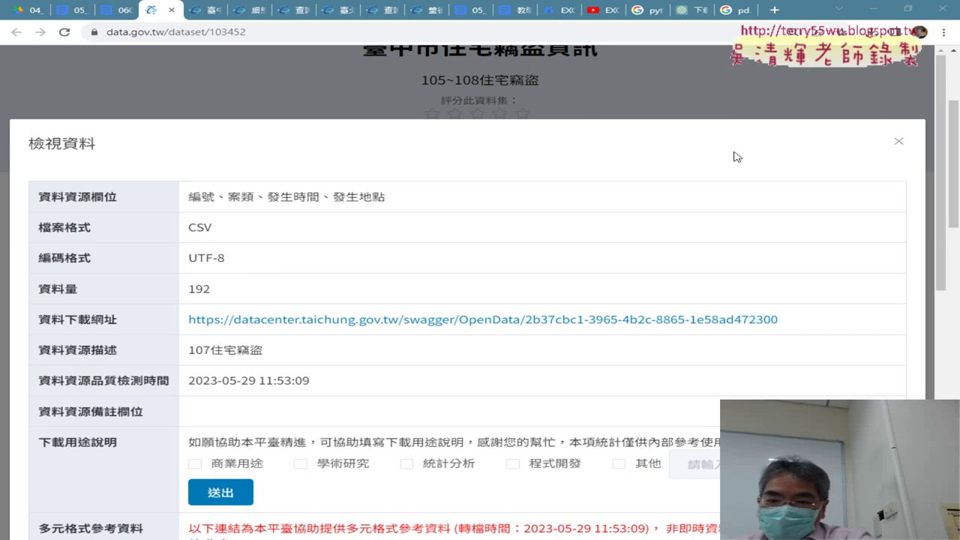
Close the 檢視資料 preview and scroll through the Google Docs course notes
{"action": "left_click", "coordinate": [897, 142]}
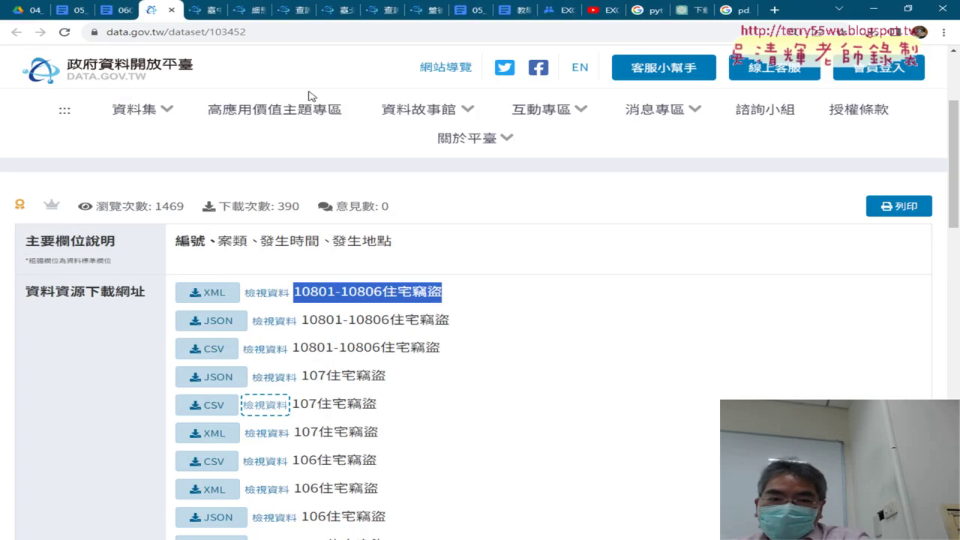
{"action": "left_click", "coordinate": [117, 10]}
{"action": "scroll", "coordinate": [324, 184], "scroll_direction": "up", "scroll_amount": 2}
{"action": "scroll", "coordinate": [324, 183], "scroll_direction": "up", "scroll_amount": 5}
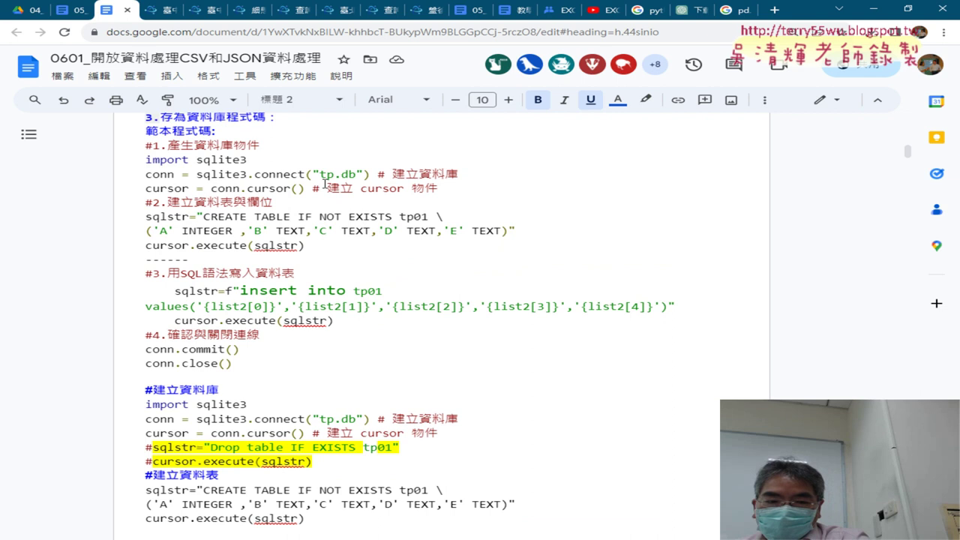
{"action": "scroll", "coordinate": [323, 183], "scroll_direction": "down", "scroll_amount": 5}
{"action": "scroll", "coordinate": [315, 183], "scroll_direction": "down", "scroll_amount": 3}
{"action": "scroll", "coordinate": [300, 183], "scroll_direction": "down", "scroll_amount": 1}
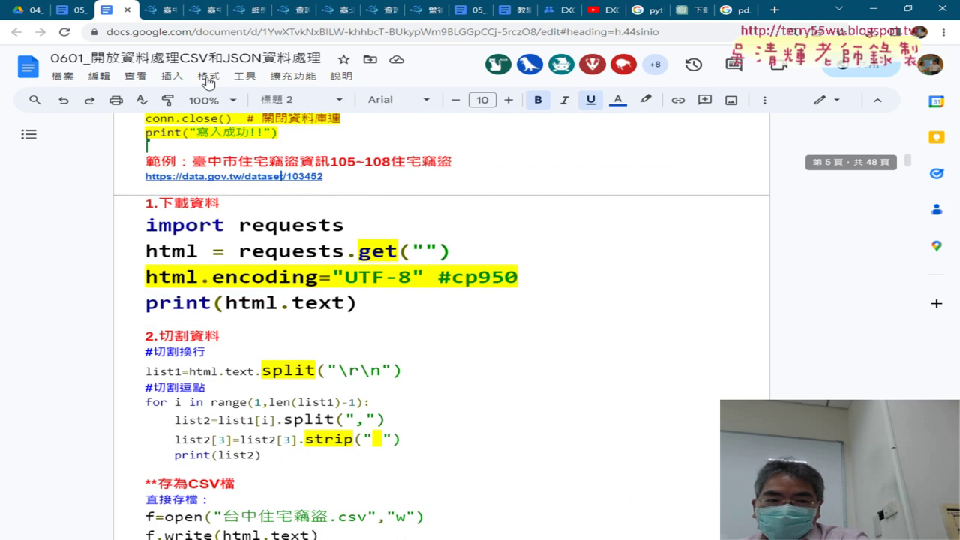
Back on data.gov.tw, select the 107住宅竊盜 CSV resource name
{"action": "left_click", "coordinate": [157, 10]}
{"action": "scroll", "coordinate": [525, 254], "scroll_direction": "down", "scroll_amount": 2}
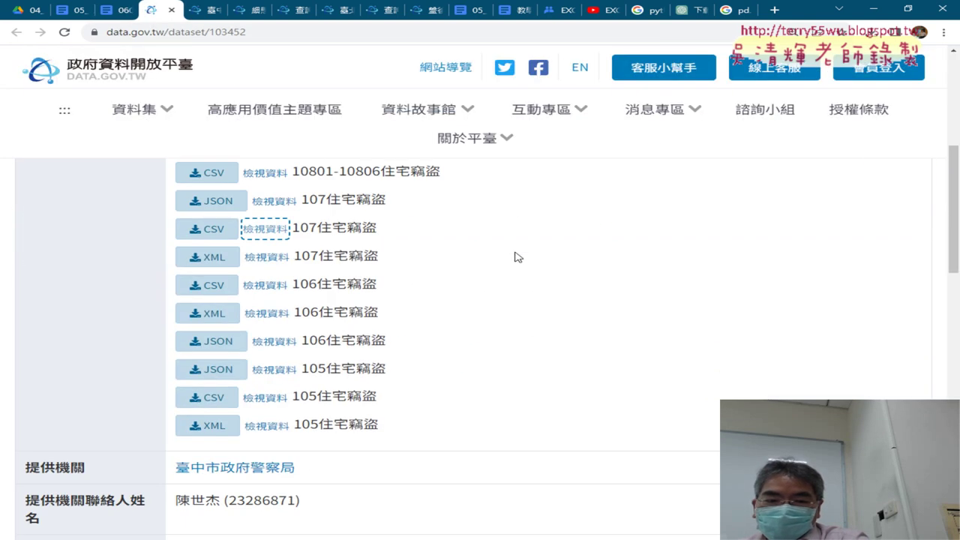
{"action": "left_click_drag", "start_coordinate": [383, 231], "coordinate": [266, 233]}
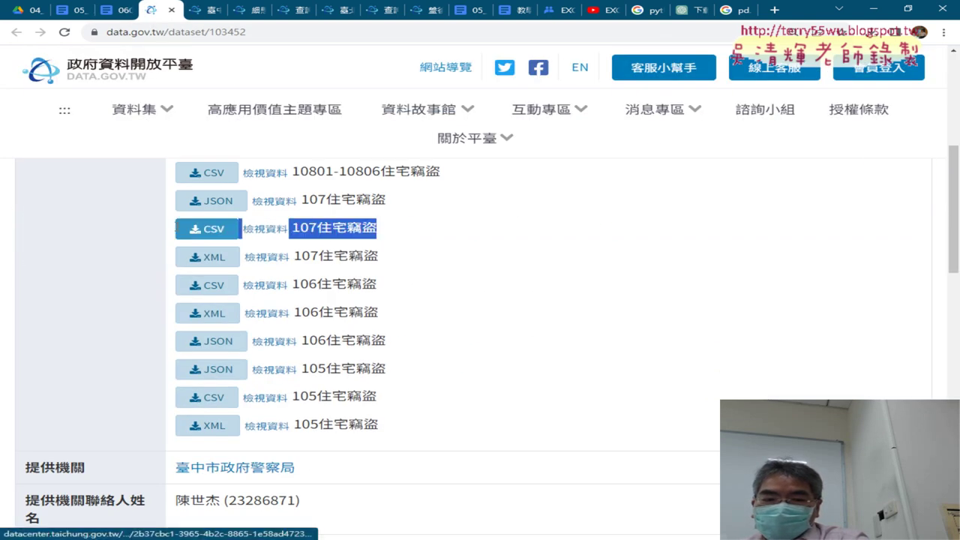
Download the 107住宅竊盜 CSV and open 107住宅竊盜.csv from Downloads in Excel
{"action": "left_click", "coordinate": [225, 230]}
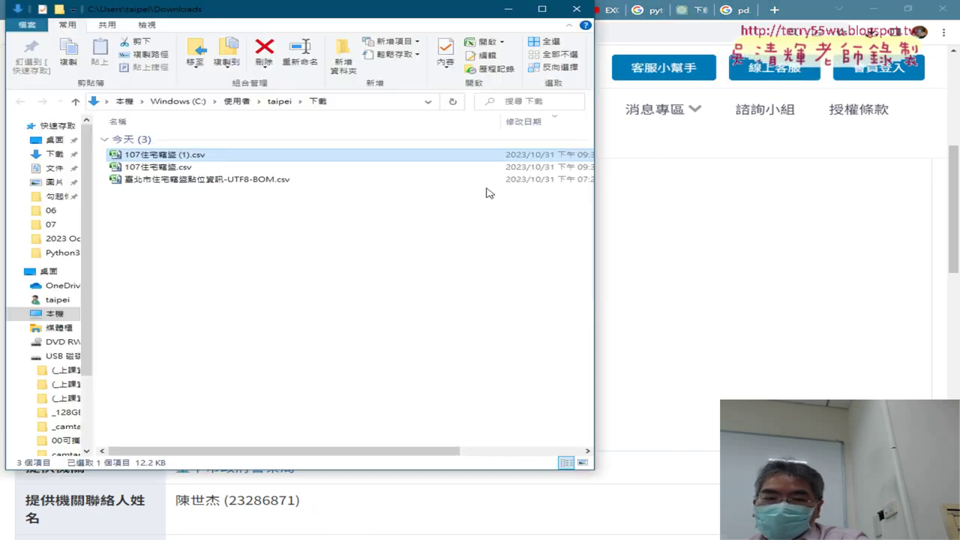
{"action": "left_click", "coordinate": [163, 168]}
{"action": "double_click", "coordinate": [163, 171]}
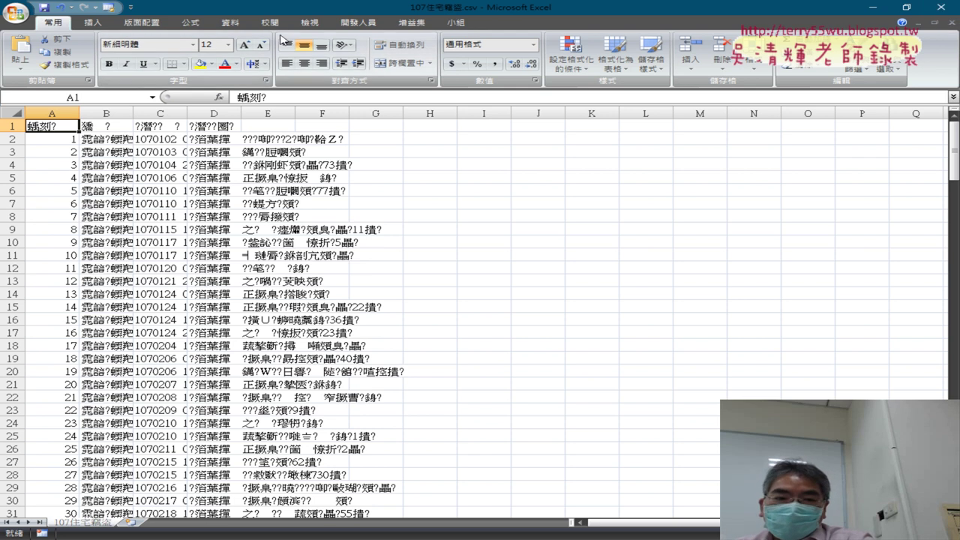
Start a 資料 > 從文字檔 import of 107住宅竊盜.csv from the 下載 folder
{"action": "left_click", "coordinate": [230, 24]}
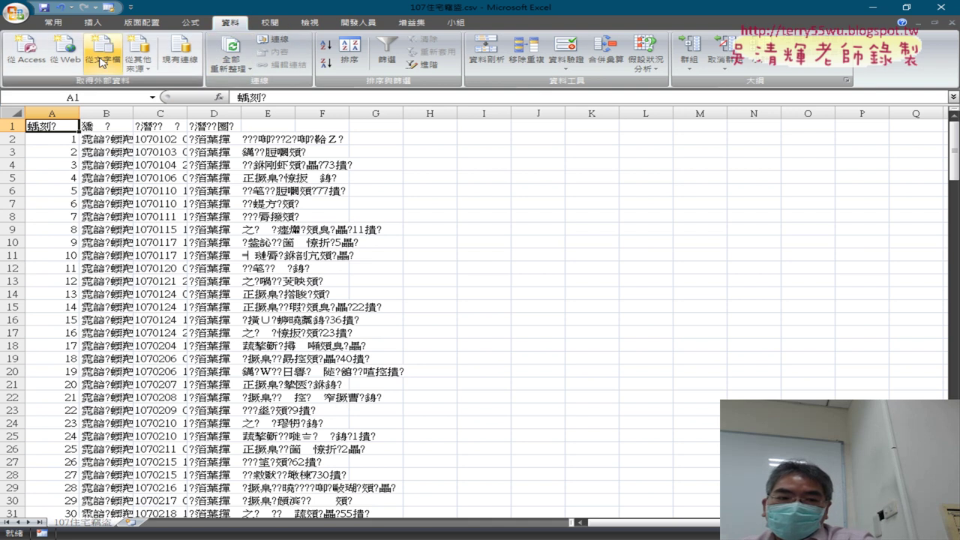
{"action": "left_click", "coordinate": [104, 63]}
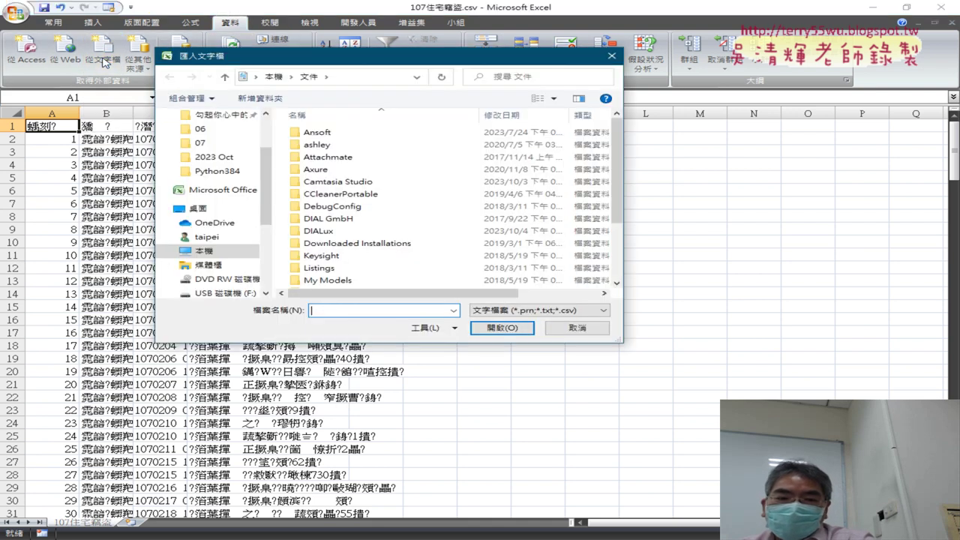
{"action": "scroll", "coordinate": [221, 131], "scroll_direction": "up", "scroll_amount": 2}
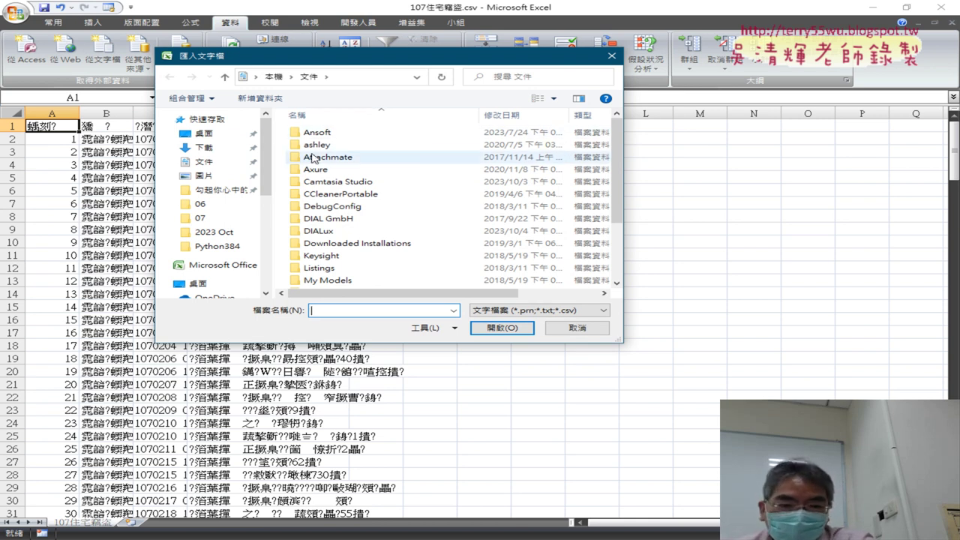
{"action": "left_click", "coordinate": [225, 153]}
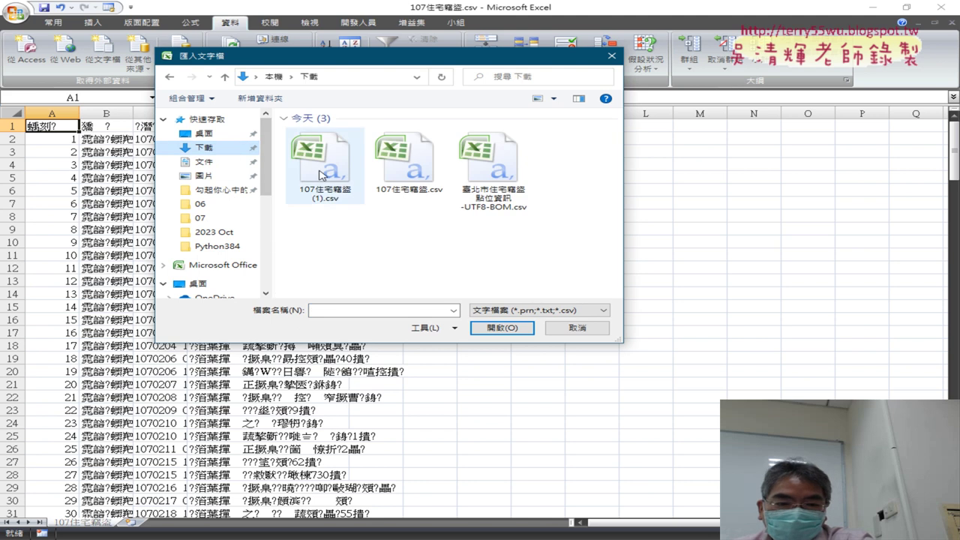
{"action": "left_click", "coordinate": [410, 176]}
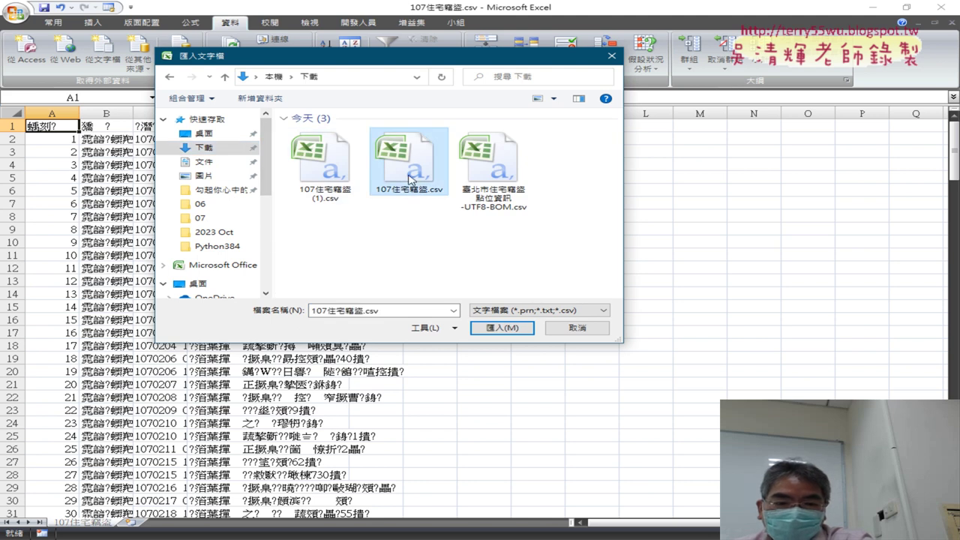
{"action": "left_click", "coordinate": [507, 329]}
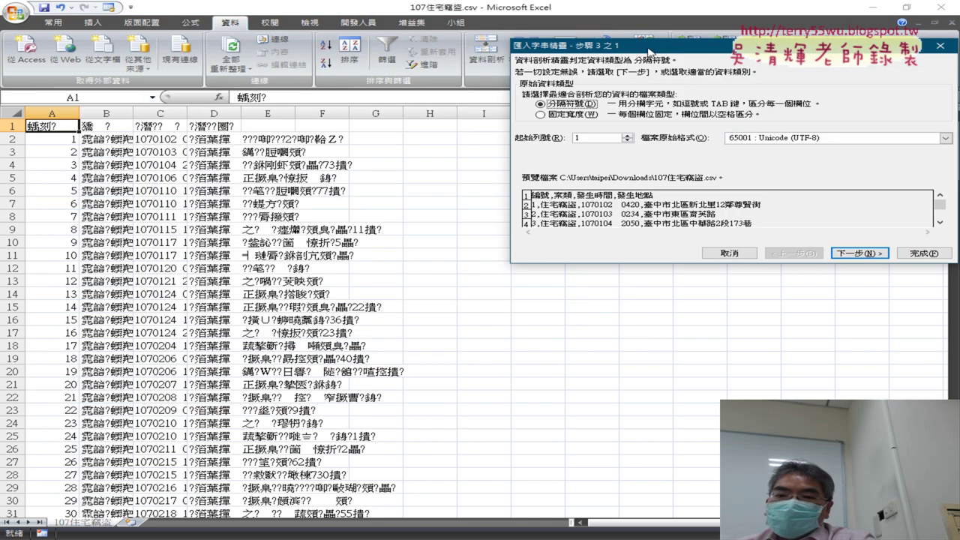
Finish the wizard with 65001 UTF-8 origin, placing data at $A$1, then add a new worksheet
{"action": "left_click_drag", "start_coordinate": [684, 51], "coordinate": [338, 134]}
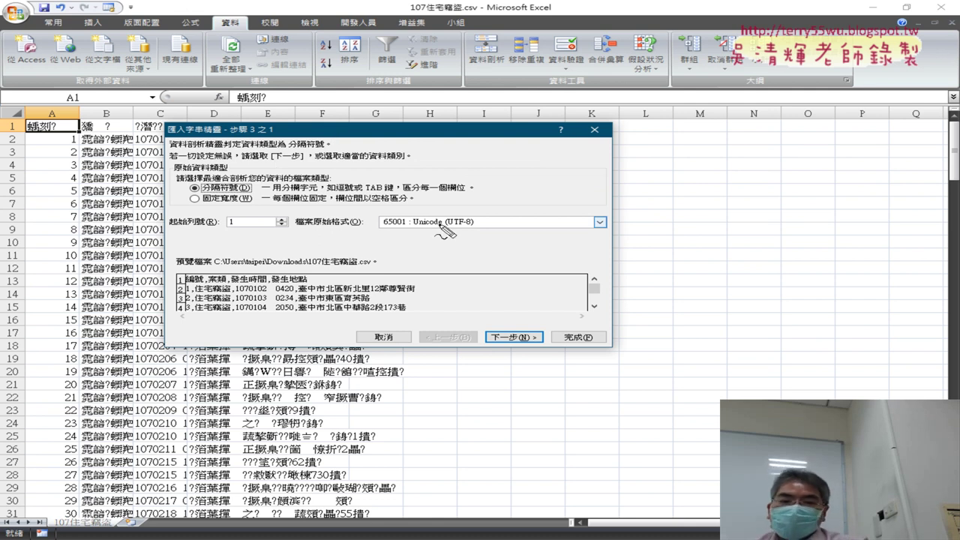
{"action": "left_click_drag", "start_coordinate": [467, 239], "coordinate": [459, 232]}
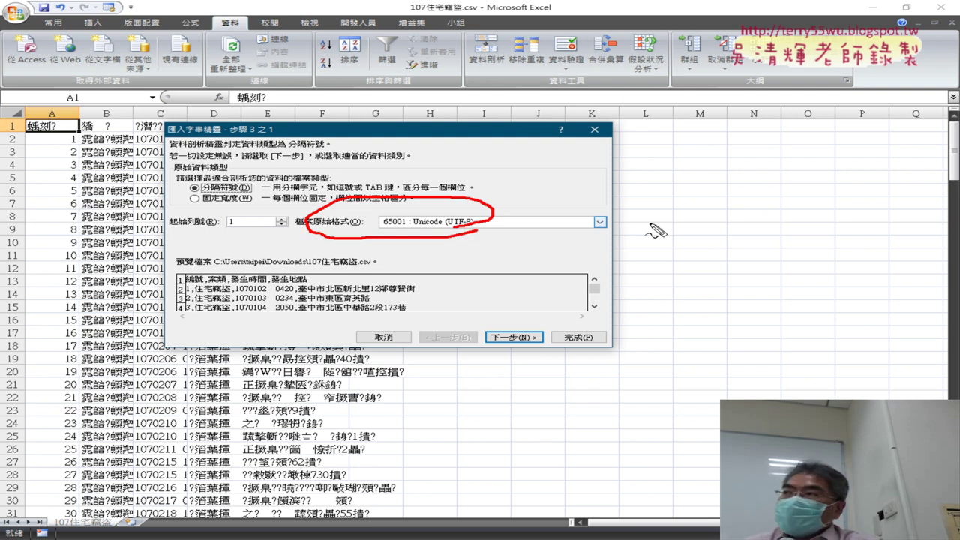
{"action": "key", "text": "Escape"}
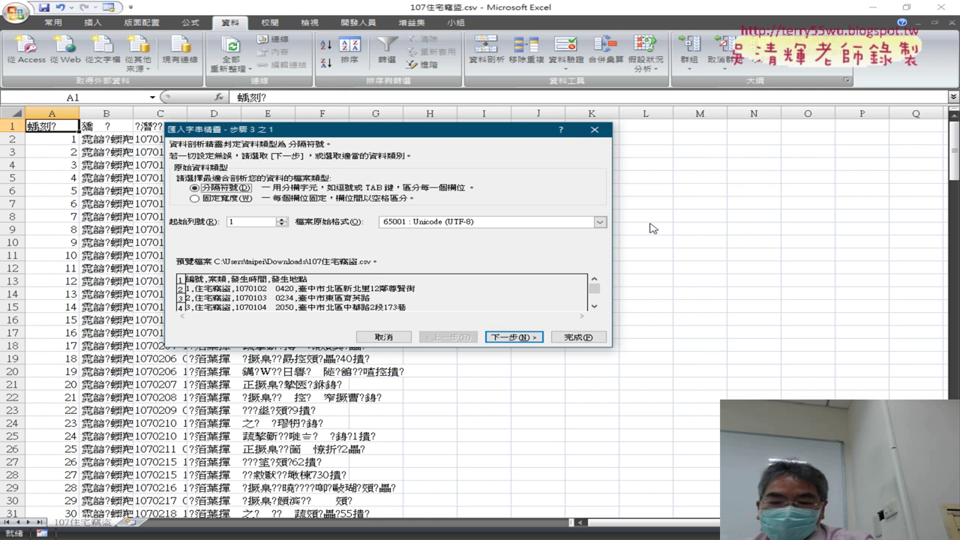
{"action": "left_click", "coordinate": [517, 339]}
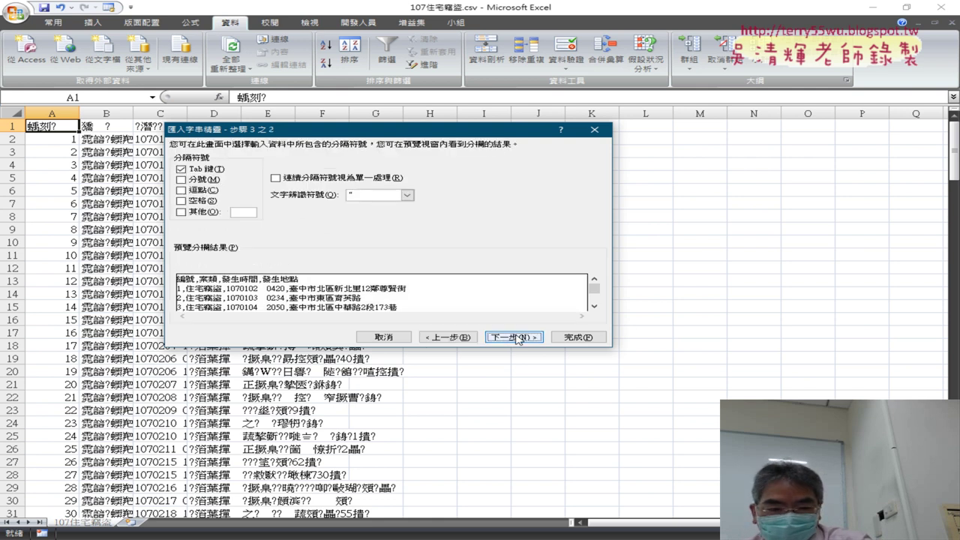
{"action": "left_click", "coordinate": [517, 339]}
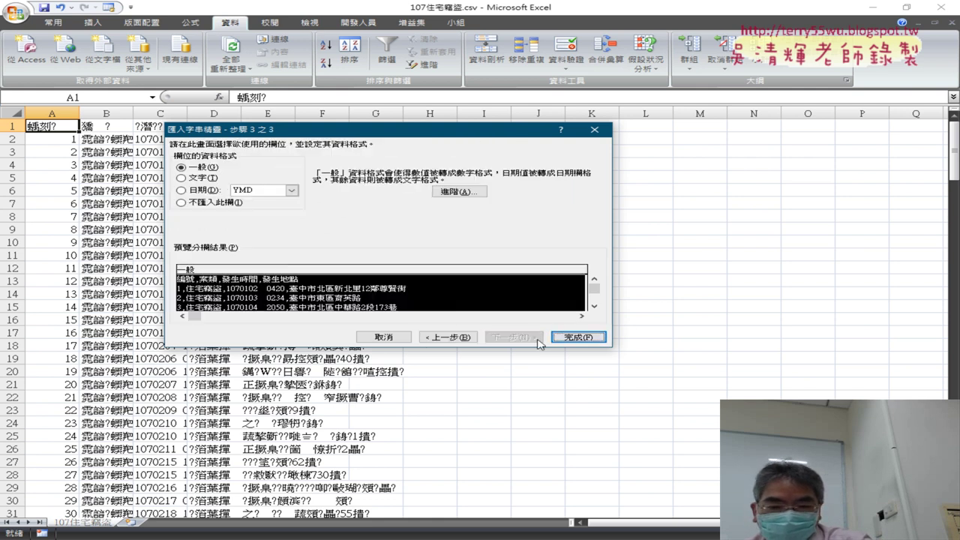
{"action": "left_click", "coordinate": [597, 341]}
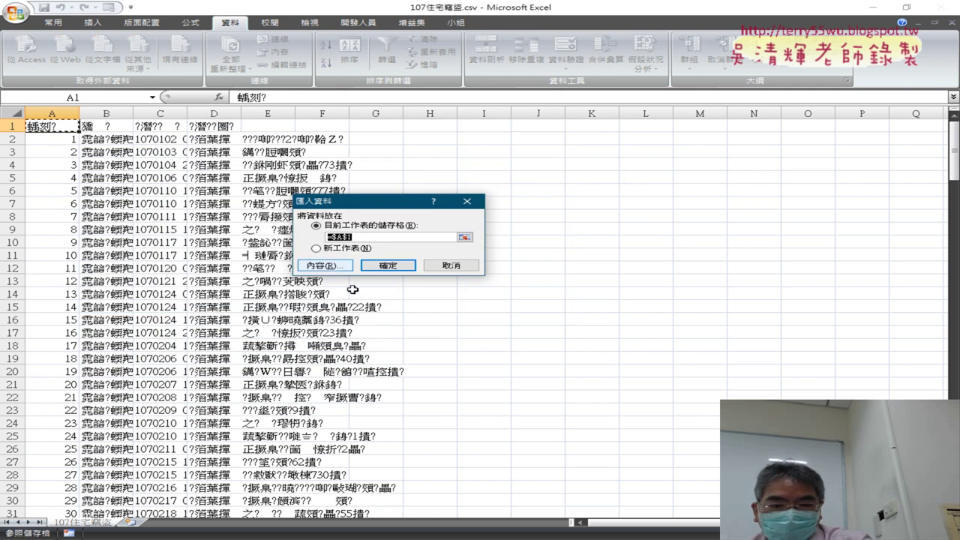
{"action": "left_click", "coordinate": [387, 265]}
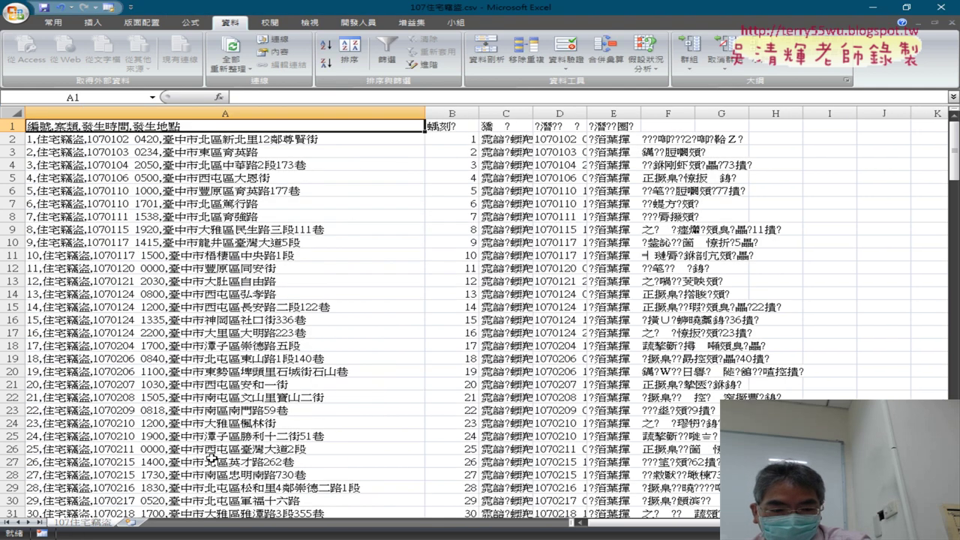
{"action": "left_click", "coordinate": [131, 521]}
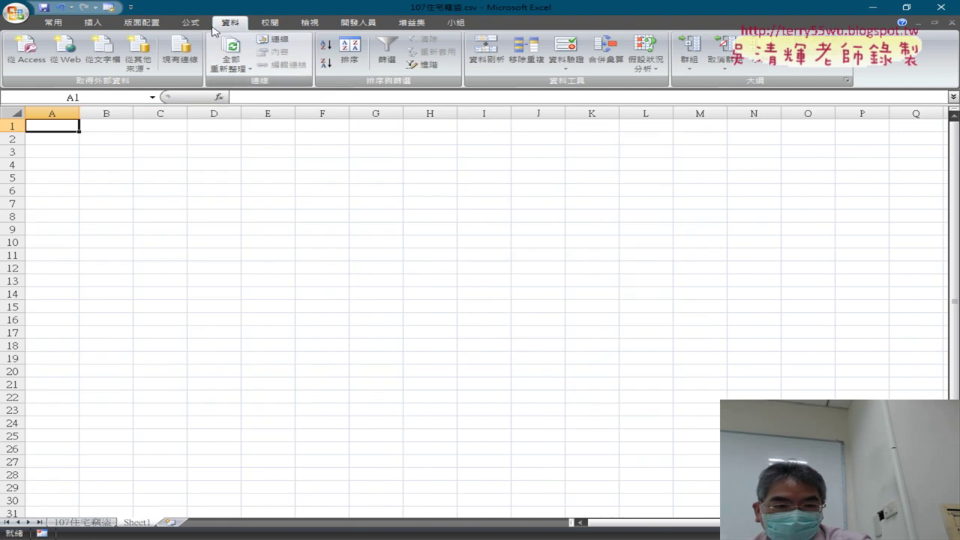
Import 107住宅竊盜.csv into Sheet1 at A1 with default settings, then add Sheet2
{"action": "left_click", "coordinate": [108, 60]}
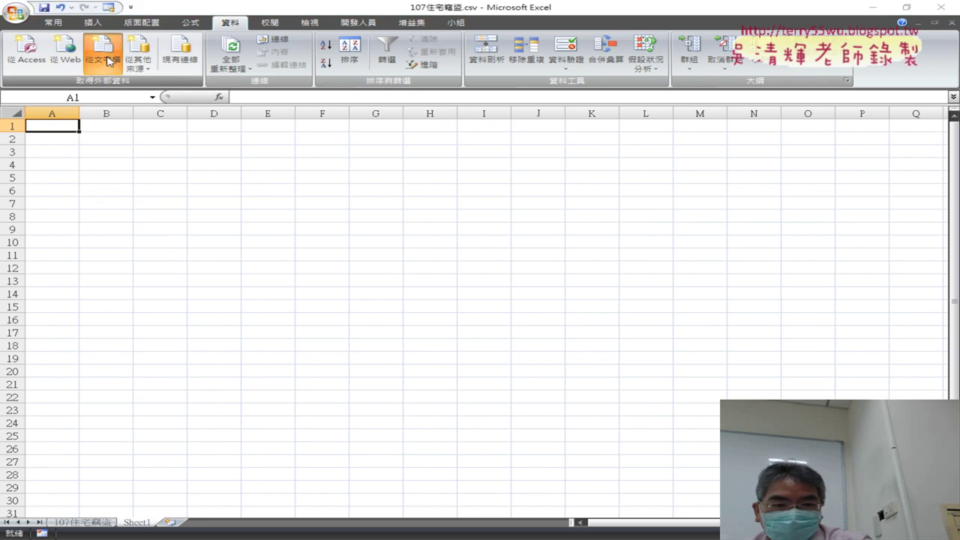
{"action": "double_click", "coordinate": [350, 162]}
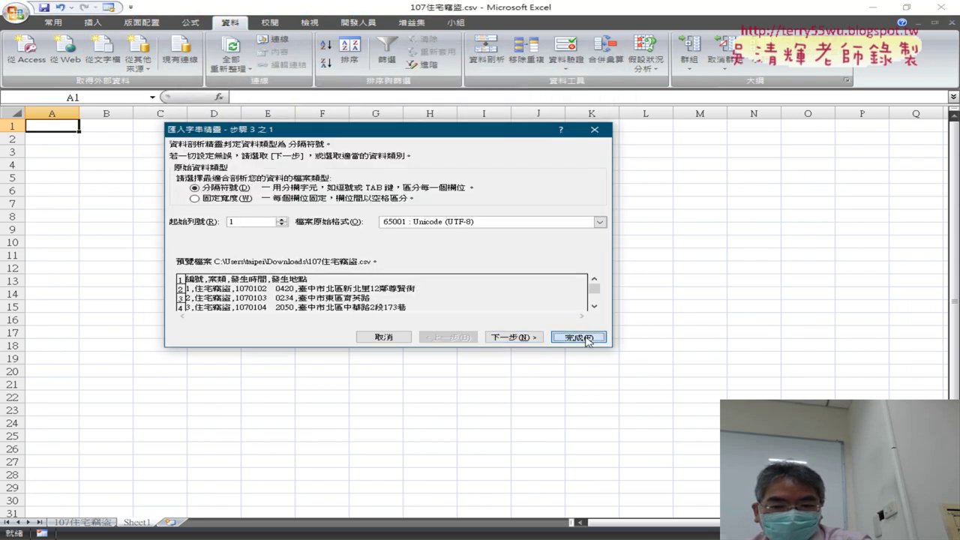
{"action": "left_click", "coordinate": [575, 338]}
{"action": "left_click", "coordinate": [359, 269]}
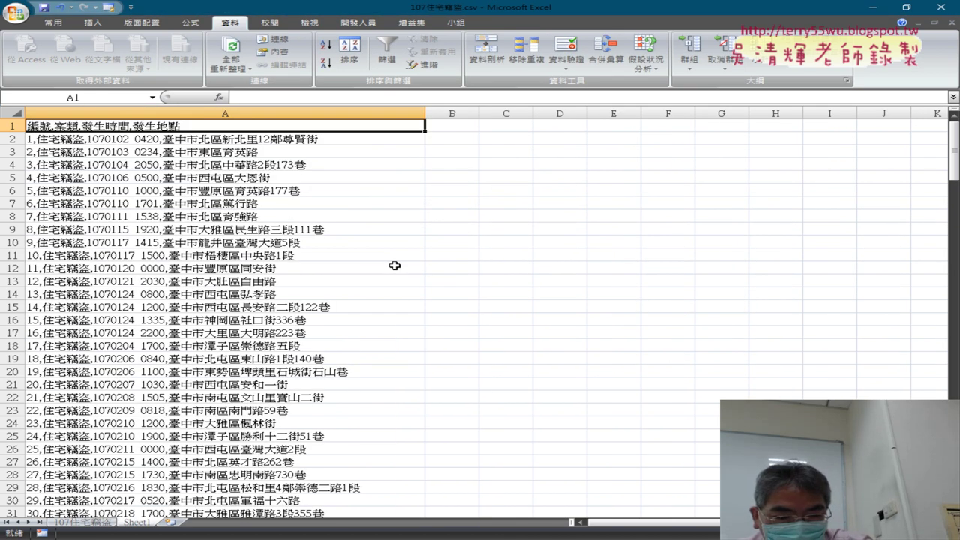
{"action": "left_click", "coordinate": [173, 522]}
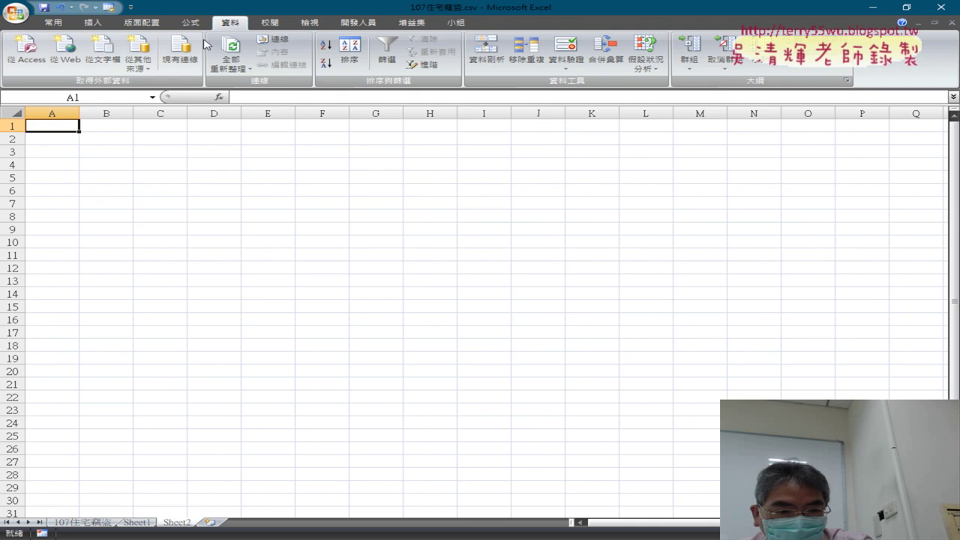
Import 107住宅竊盜.csv with the 逗點 delimiter, splitting records into 編號, 案類, 發生時間, 發生地點
{"action": "left_click", "coordinate": [103, 53]}
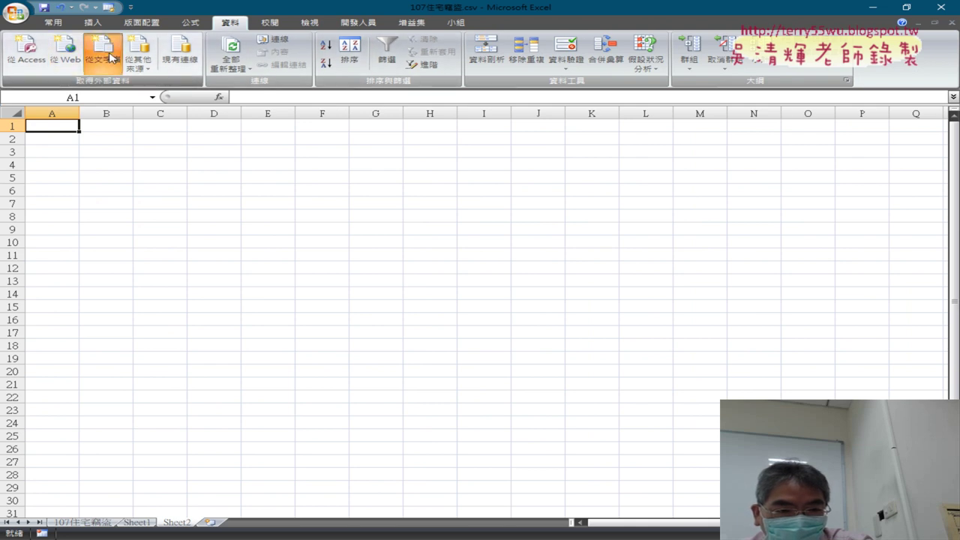
{"action": "left_click", "coordinate": [355, 161]}
{"action": "double_click", "coordinate": [355, 161]}
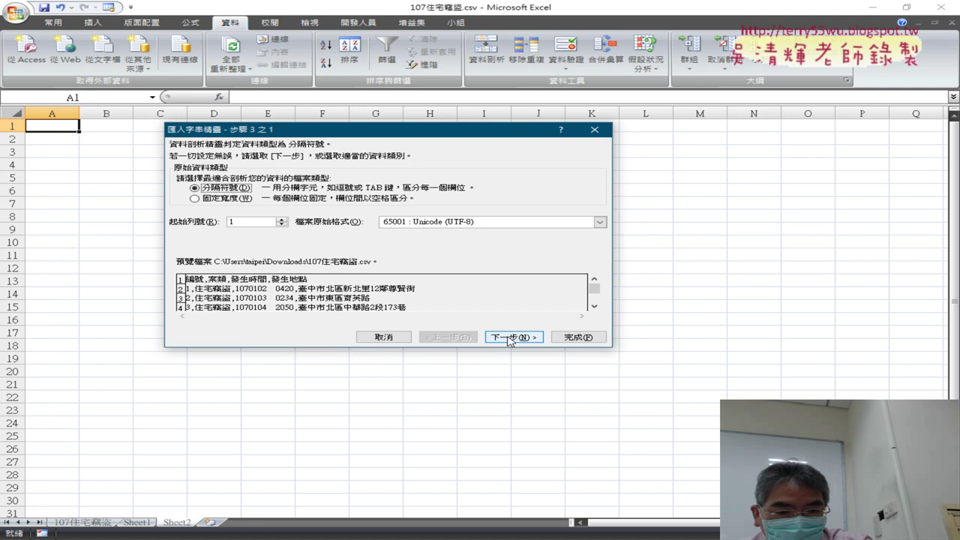
{"action": "left_click", "coordinate": [515, 338]}
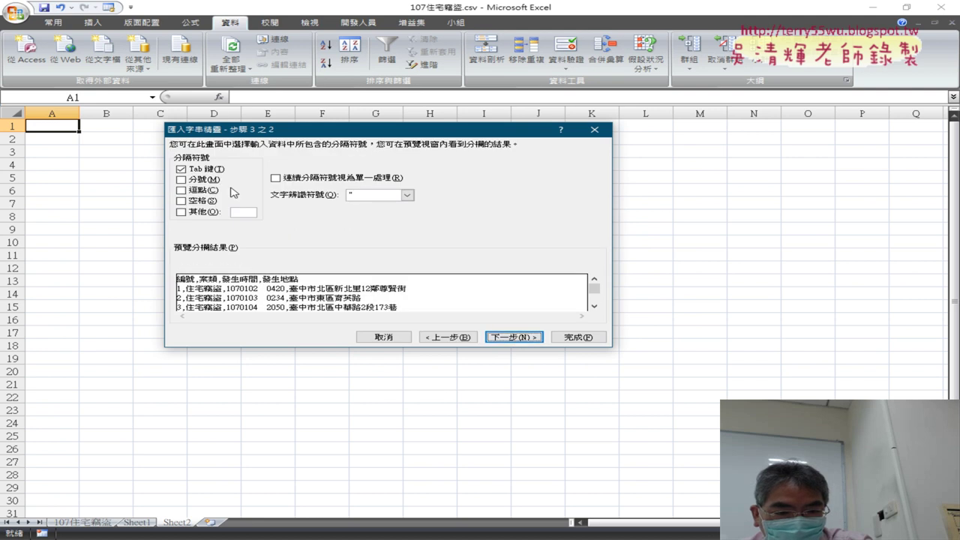
{"action": "left_click", "coordinate": [181, 191]}
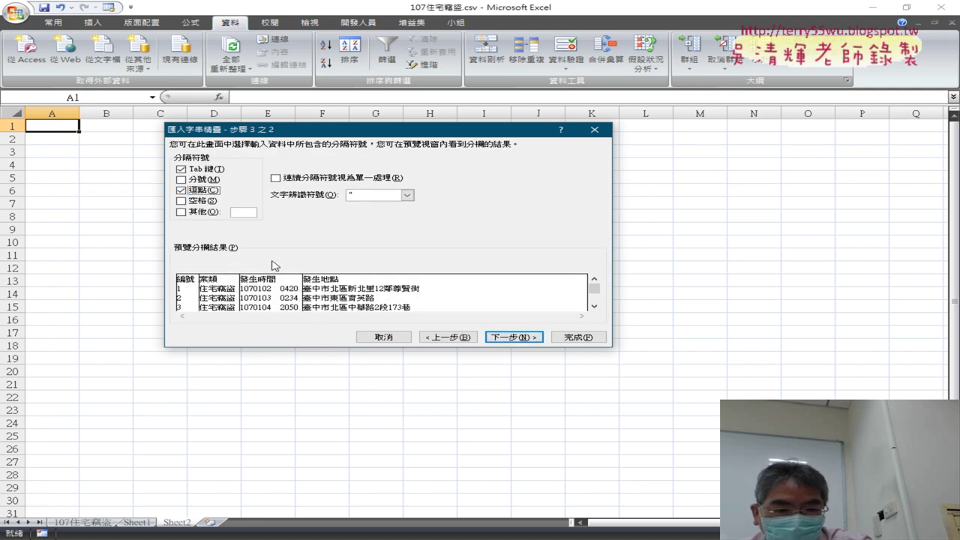
{"action": "left_click", "coordinate": [512, 338]}
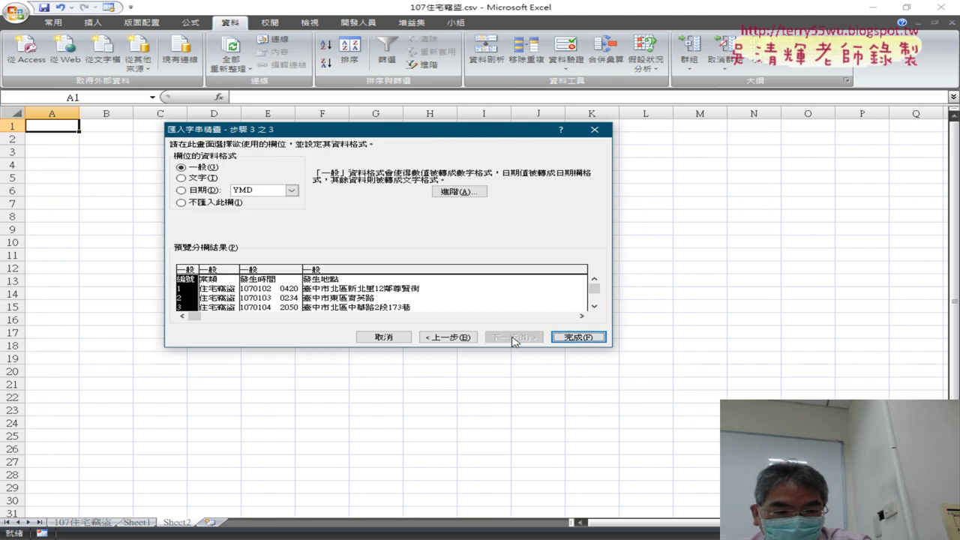
{"action": "left_click", "coordinate": [577, 338]}
{"action": "left_click", "coordinate": [385, 266]}
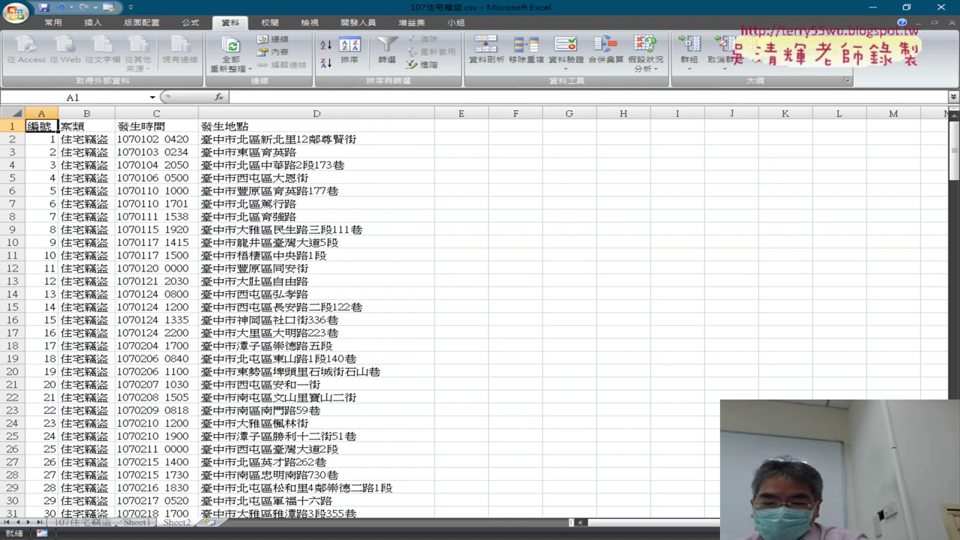
On the dataset page, inspect and then close the 106住宅竊盜 CSV resource details
{"action": "mouse_move", "coordinate": [407, 534]}
{"action": "left_click", "coordinate": [408, 491]}
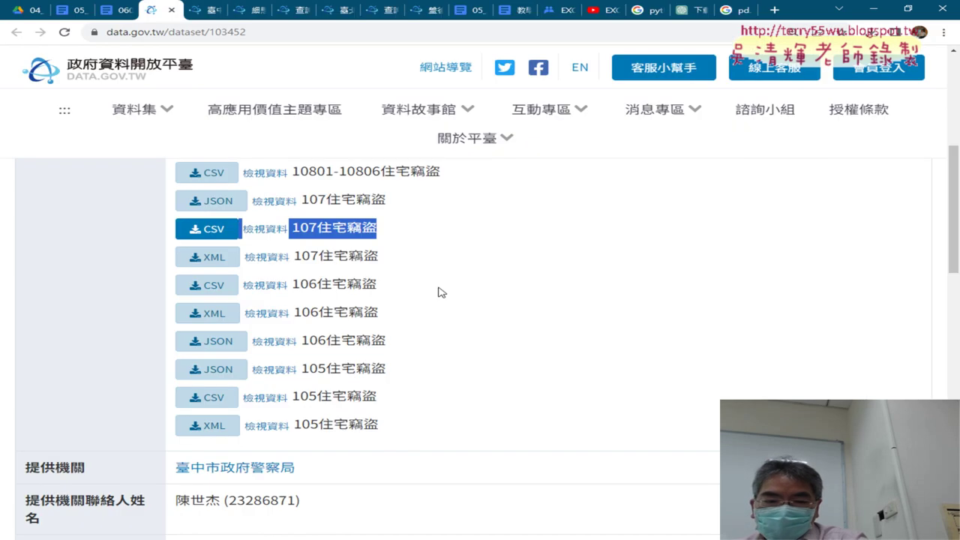
{"action": "left_click", "coordinate": [529, 231]}
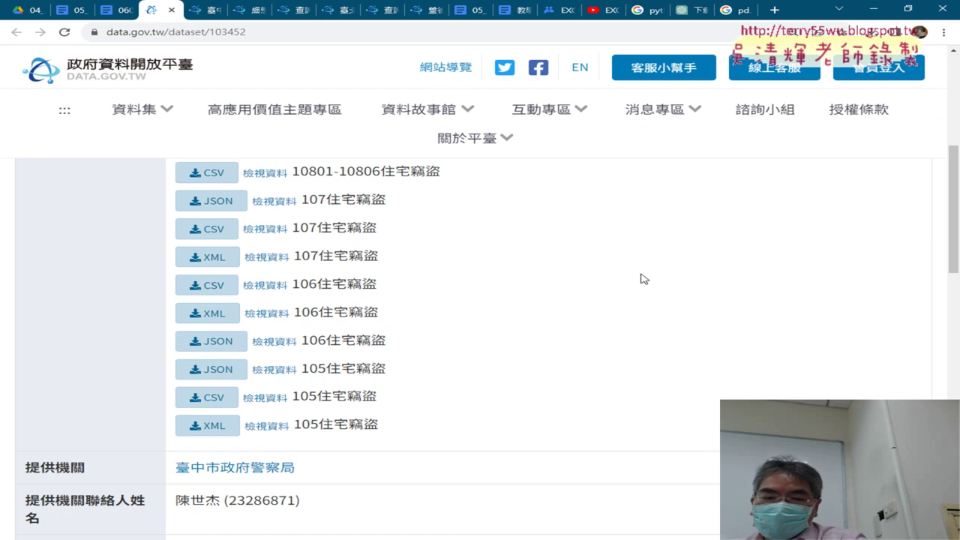
{"action": "left_click", "coordinate": [265, 286]}
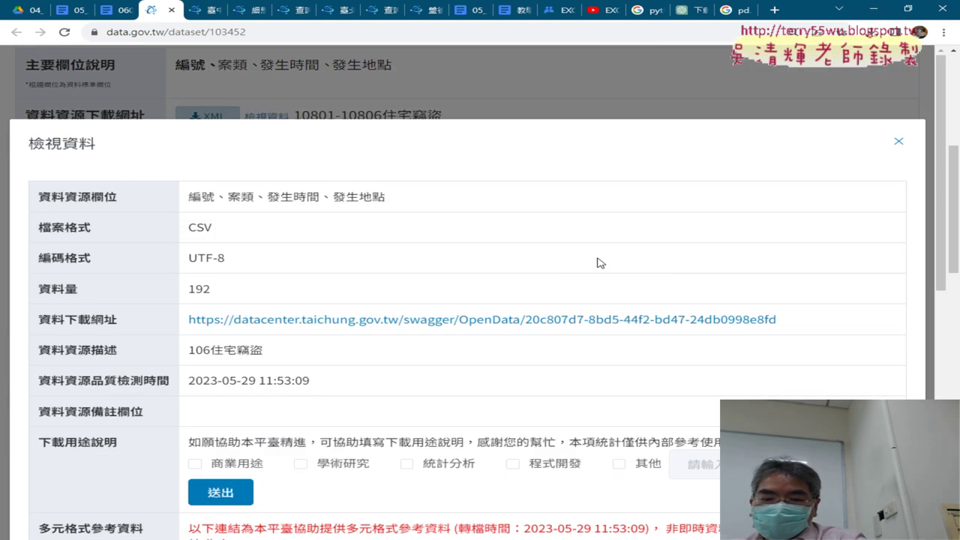
{"action": "scroll", "coordinate": [620, 259], "scroll_direction": "down", "scroll_amount": 2}
{"action": "left_click_drag", "start_coordinate": [779, 203], "coordinate": [188, 202]}
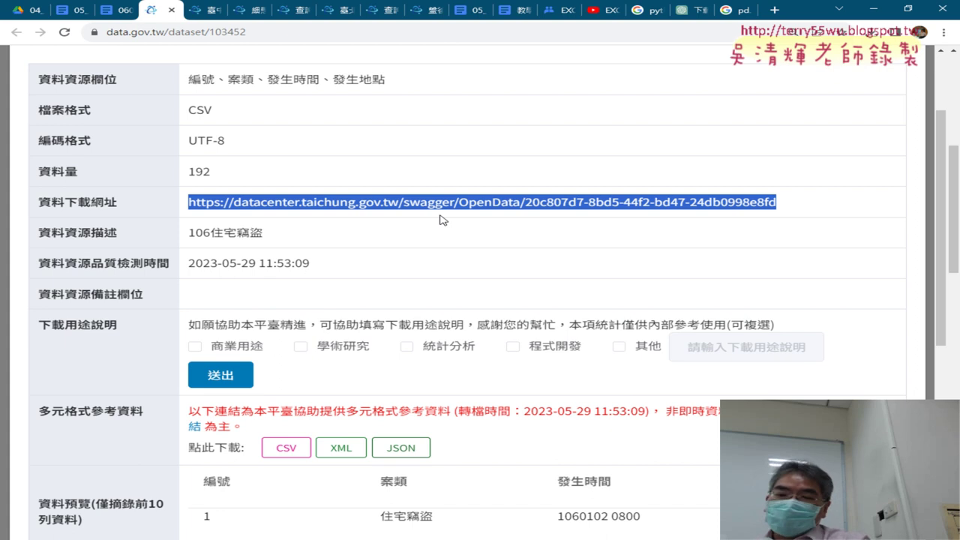
{"action": "left_click", "coordinate": [927, 75]}
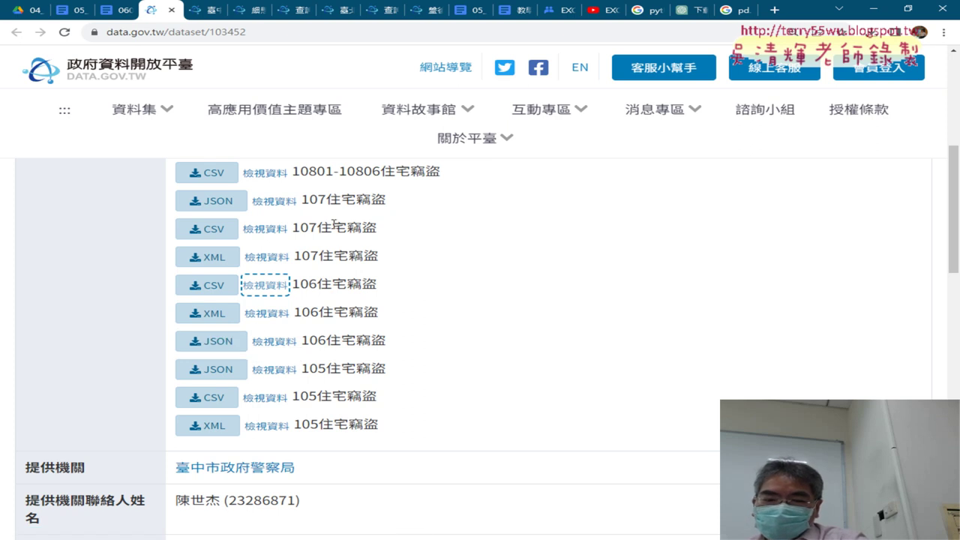
Open the 107住宅竊盜 JSON resource details and download it via 資料下載網址
{"action": "scroll", "coordinate": [333, 206], "scroll_direction": "up", "scroll_amount": 1}
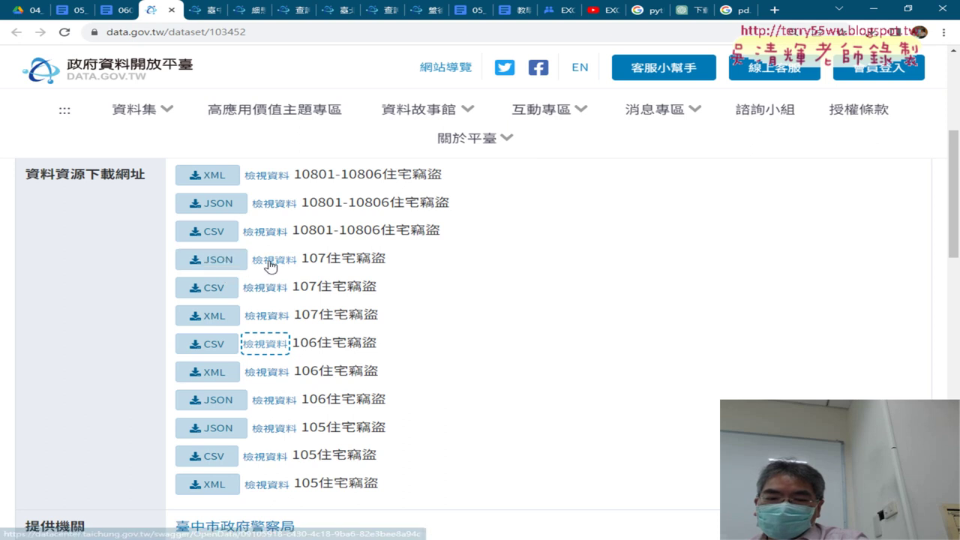
{"action": "left_click", "coordinate": [272, 260]}
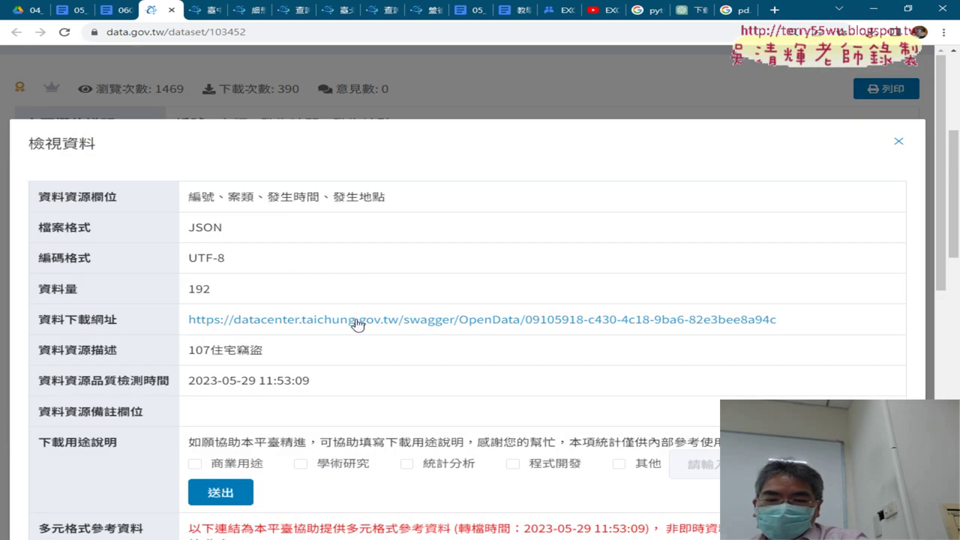
{"action": "left_click", "coordinate": [373, 322]}
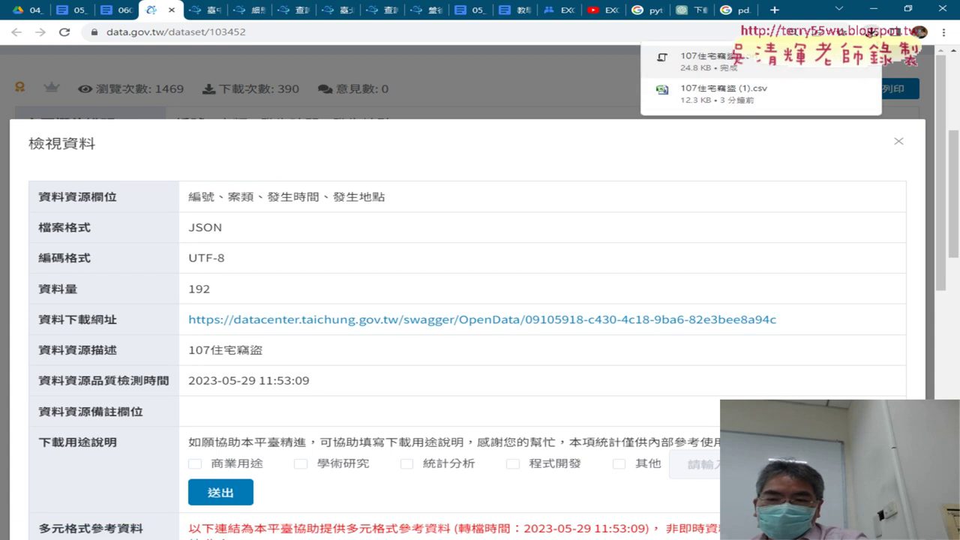
Drag 107住宅竊盜.json from the Downloads folder onto Chrome to open it
{"action": "left_click", "coordinate": [843, 66]}
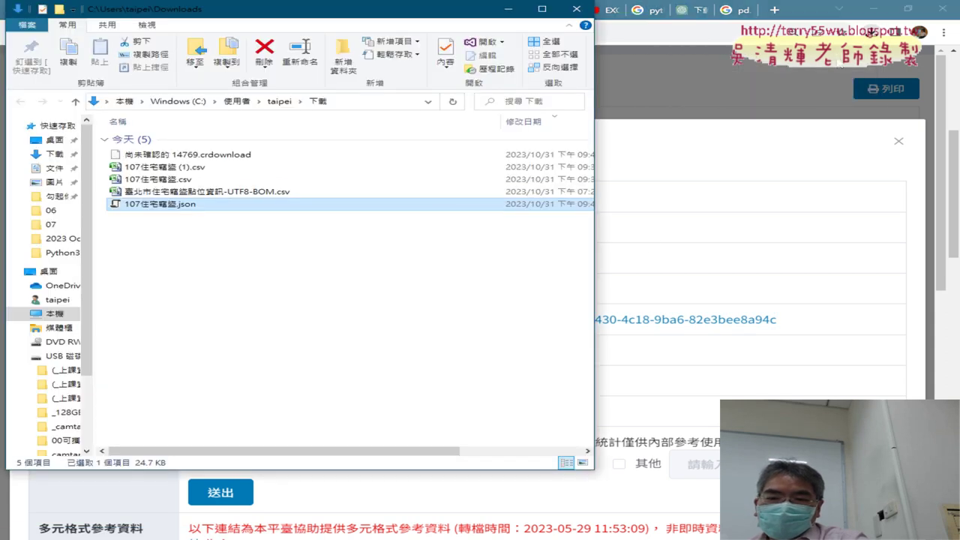
{"action": "right_click", "coordinate": [221, 208]}
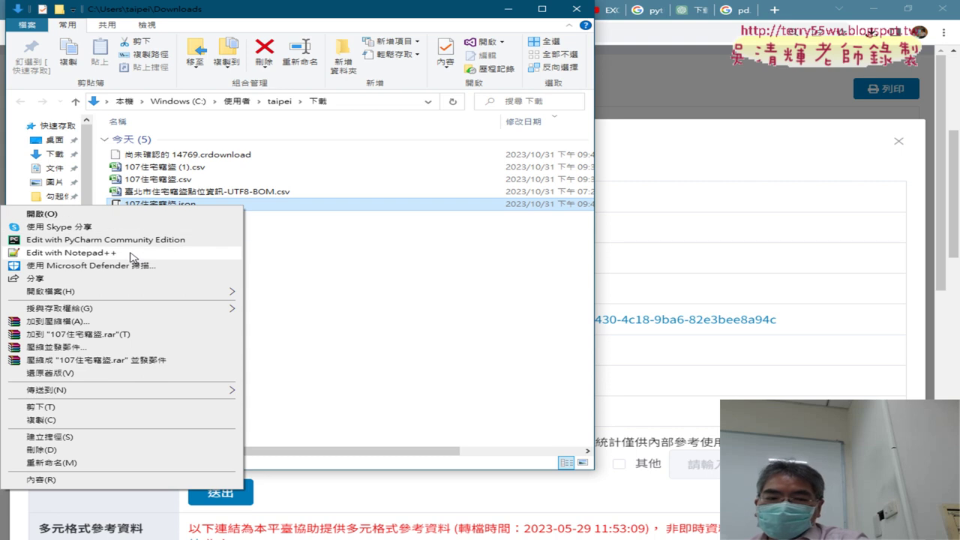
{"action": "left_click", "coordinate": [317, 261]}
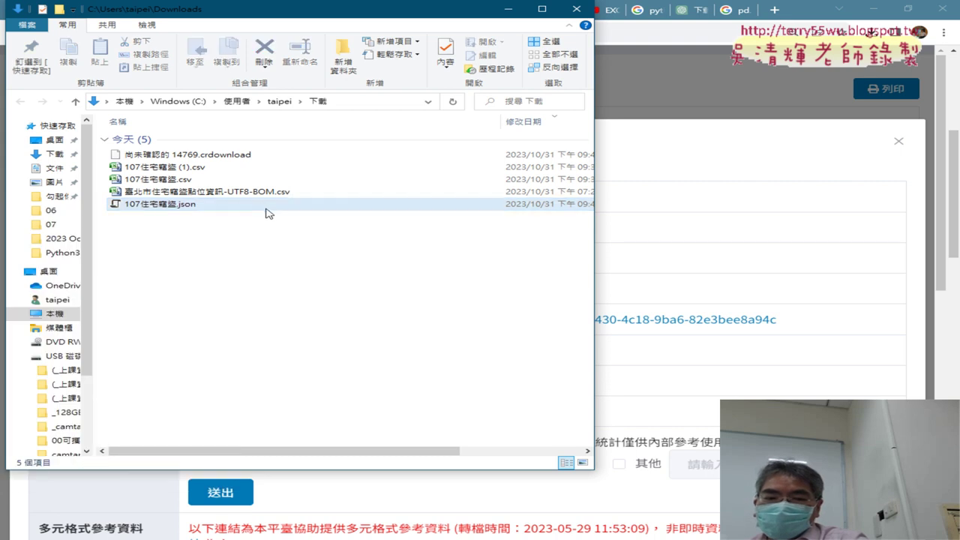
{"action": "mouse_move", "coordinate": [268, 210]}
{"action": "left_mouse_down"}
{"action": "mouse_move", "coordinate": [620, 153]}
{"action": "mouse_move", "coordinate": [435, 231]}
{"action": "left_mouse_up"}
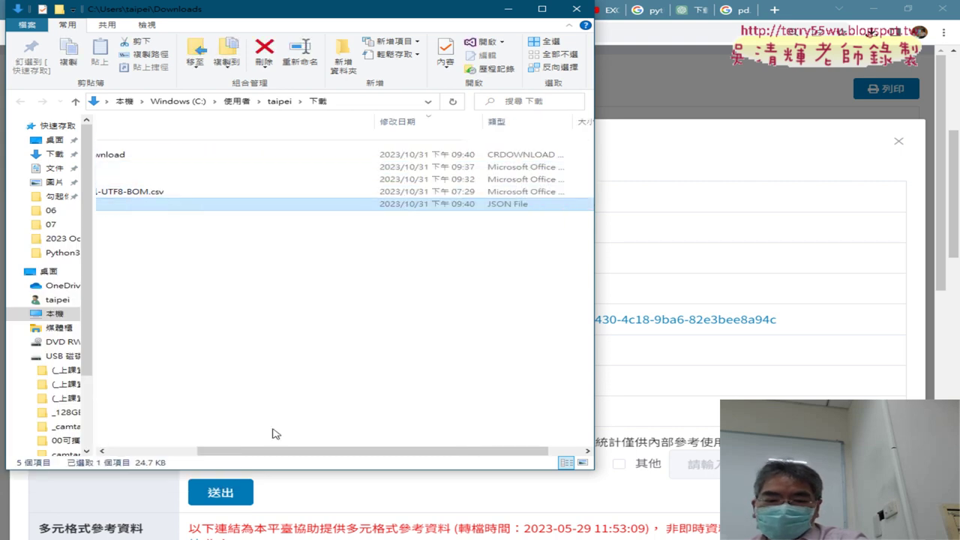
{"action": "left_click_drag", "start_coordinate": [257, 452], "coordinate": [91, 452]}
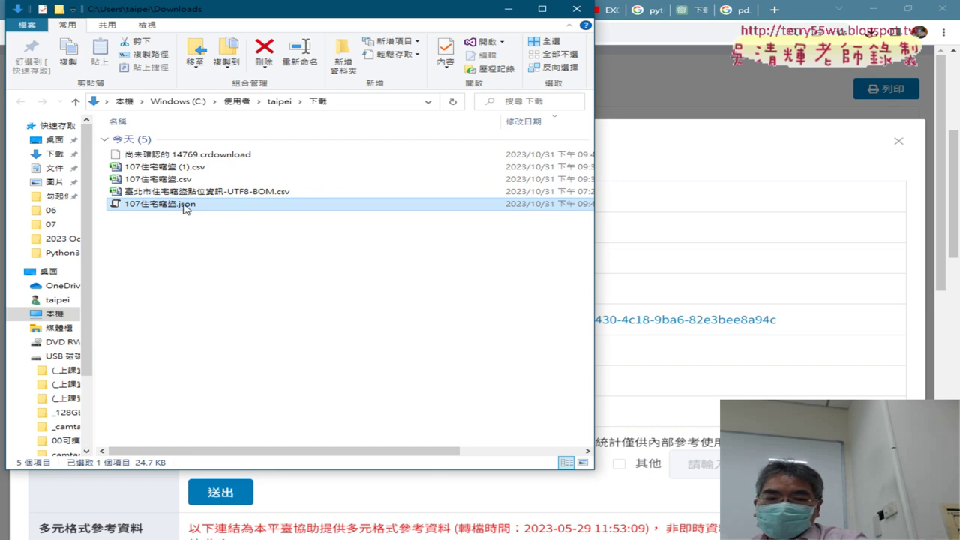
{"action": "mouse_move", "coordinate": [184, 208]}
{"action": "left_mouse_down"}
{"action": "mouse_move", "coordinate": [745, 89]}
{"action": "mouse_move", "coordinate": [783, 65]}
{"action": "mouse_move", "coordinate": [761, 15]}
{"action": "left_mouse_up"}
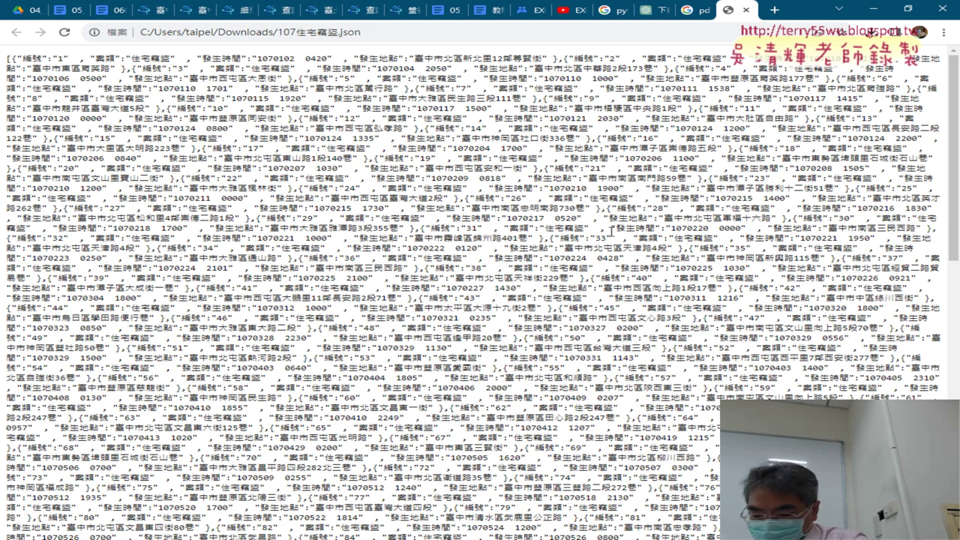
Zoom the 107住宅竊盜.json page in with Ctrl+Plus until the records read clearly
{"action": "scroll", "coordinate": [611, 232], "scroll_direction": "up", "scroll_amount": 2}
{"action": "scroll", "coordinate": [611, 233], "scroll_direction": "up", "scroll_amount": 3}
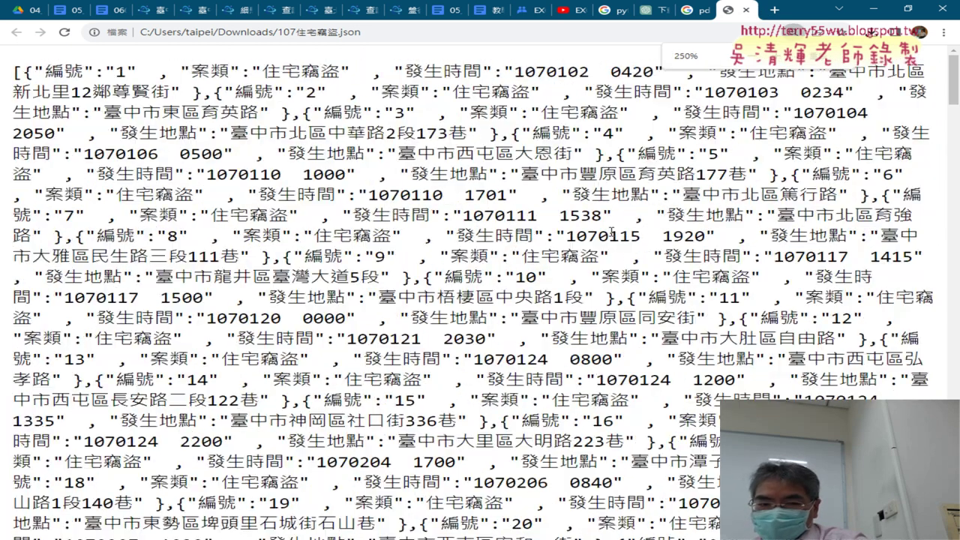
{"action": "scroll", "coordinate": [611, 233], "scroll_direction": "up", "scroll_amount": 2}
{"action": "scroll", "coordinate": [611, 232], "scroll_direction": "up", "scroll_amount": 2}
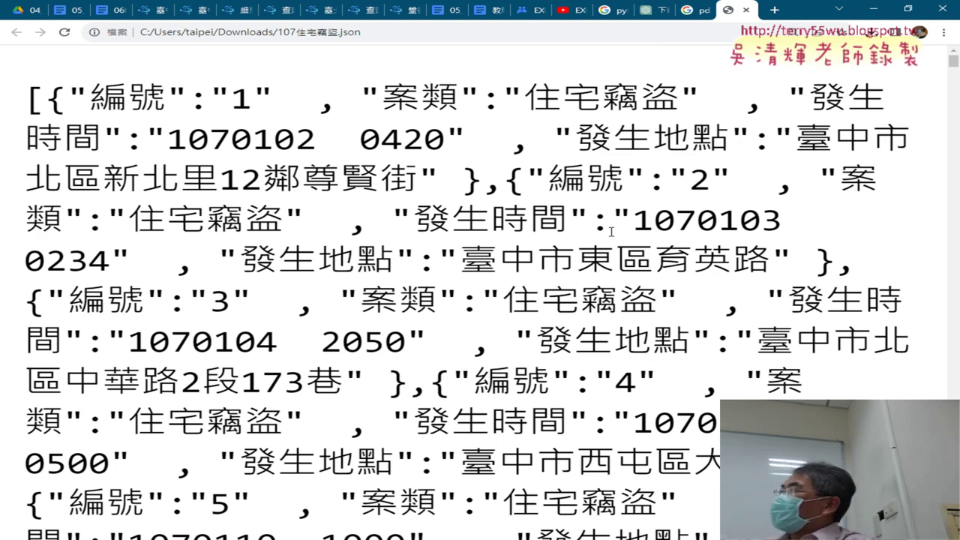
{"action": "key", "text": "ctrl+plus"}
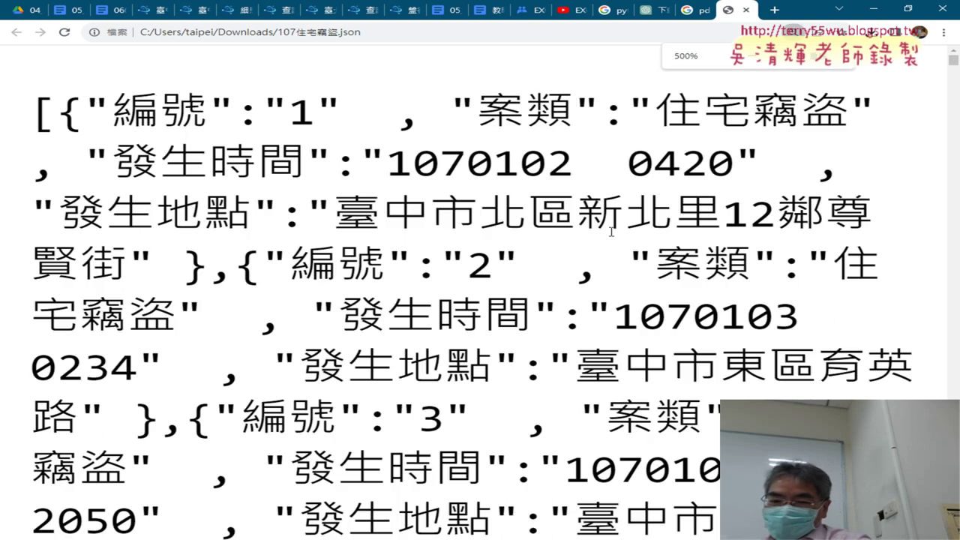
{"action": "key", "text": "ctrl+minus"}
{"action": "key", "text": "ctrl+minus"}
{"action": "key", "text": "ctrl+minus"}
{"action": "key", "text": "ctrl+minus"}
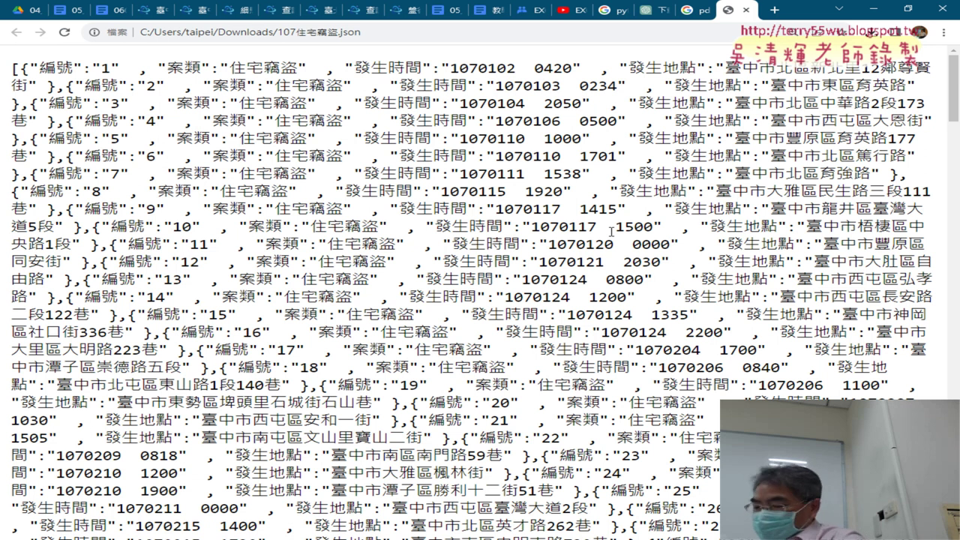
{"action": "key", "text": "ctrl+plus"}
{"action": "key", "text": "ctrl+plus"}
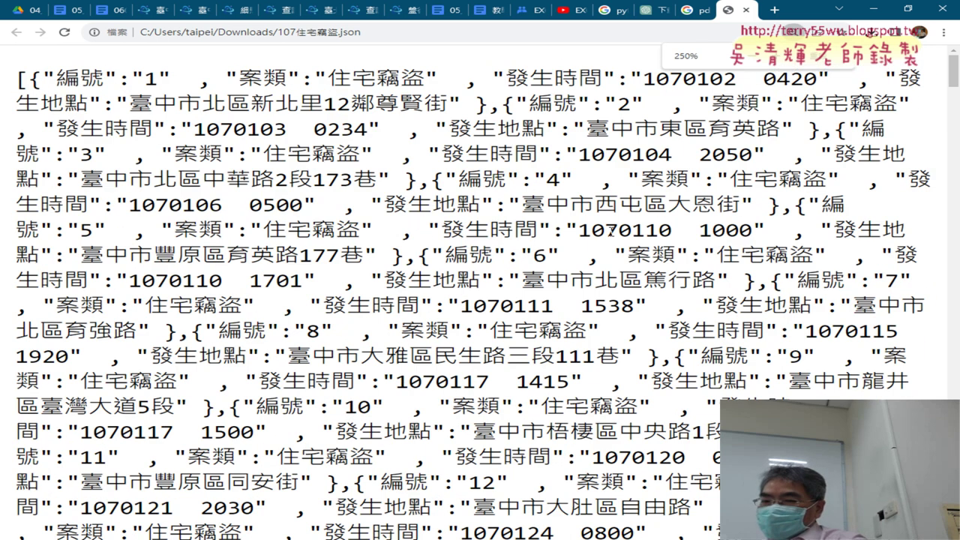
{"action": "key", "text": "ctrl+plus"}
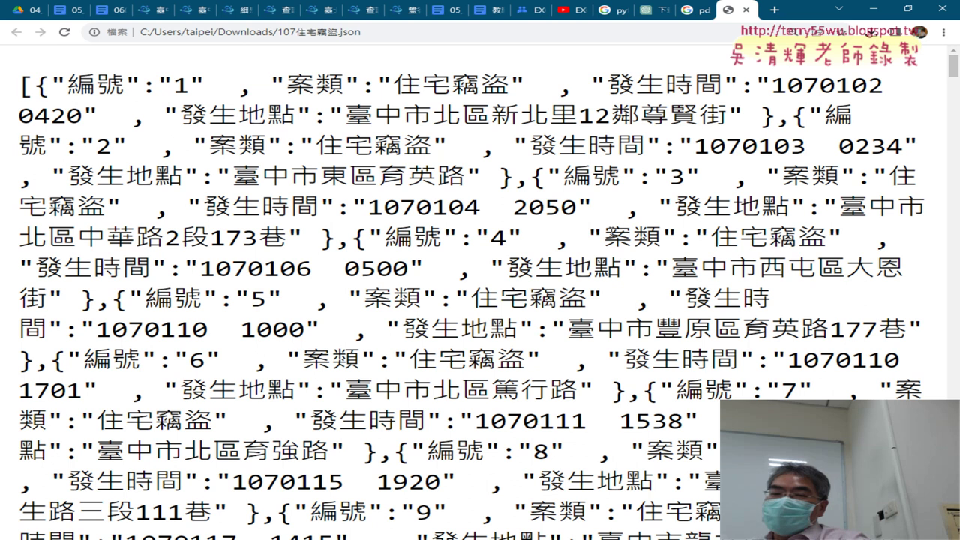
{"action": "double_click", "coordinate": [28, 84]}
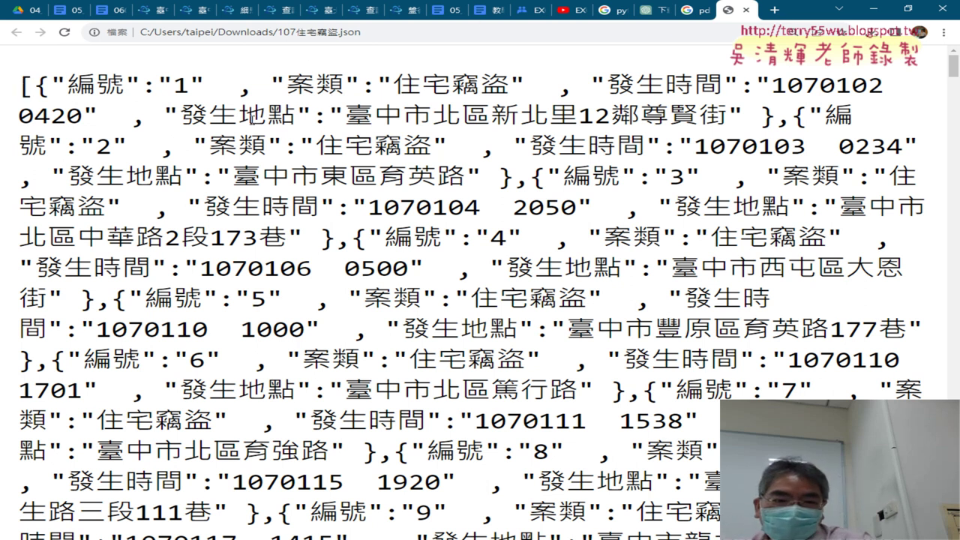
{"action": "left_click_drag", "start_coordinate": [35, 84], "coordinate": [49, 84]}
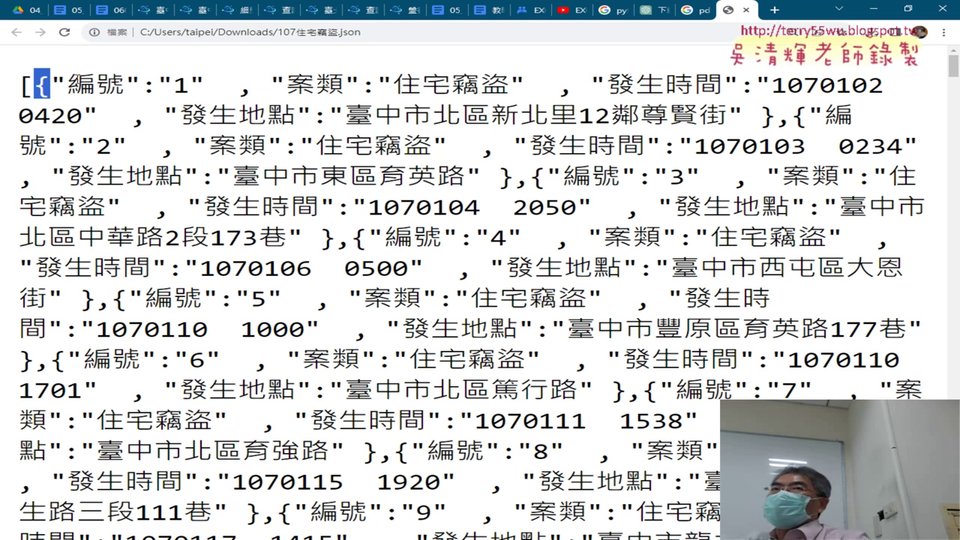
{"action": "left_click", "coordinate": [65, 94]}
{"action": "left_click_drag", "start_coordinate": [47, 83], "coordinate": [205, 82]}
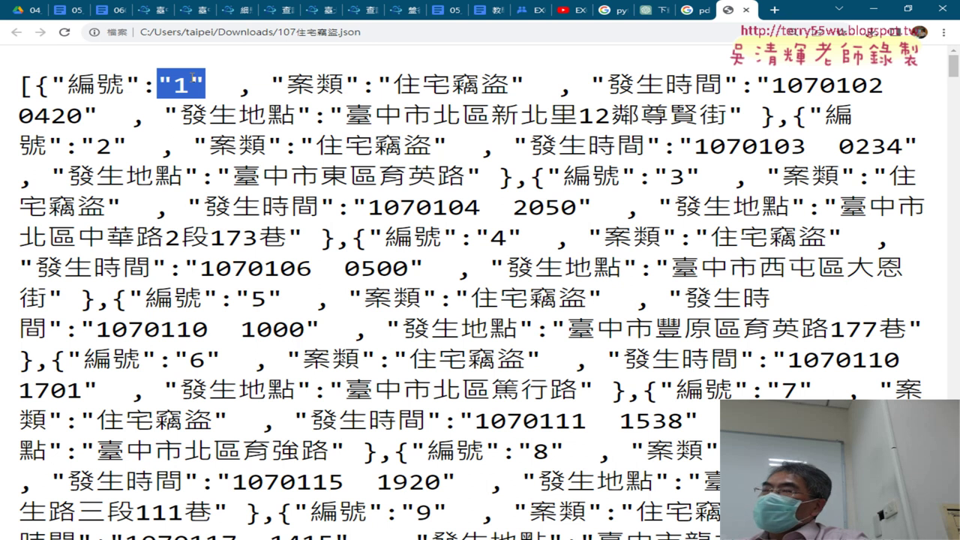
{"action": "left_click_drag", "start_coordinate": [158, 84], "coordinate": [51, 84]}
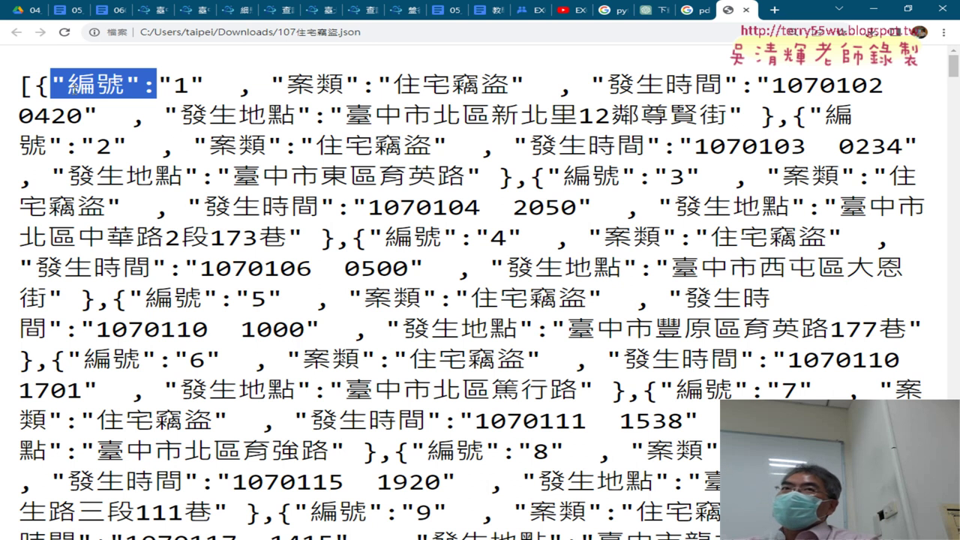
{"action": "left_click", "coordinate": [76, 101]}
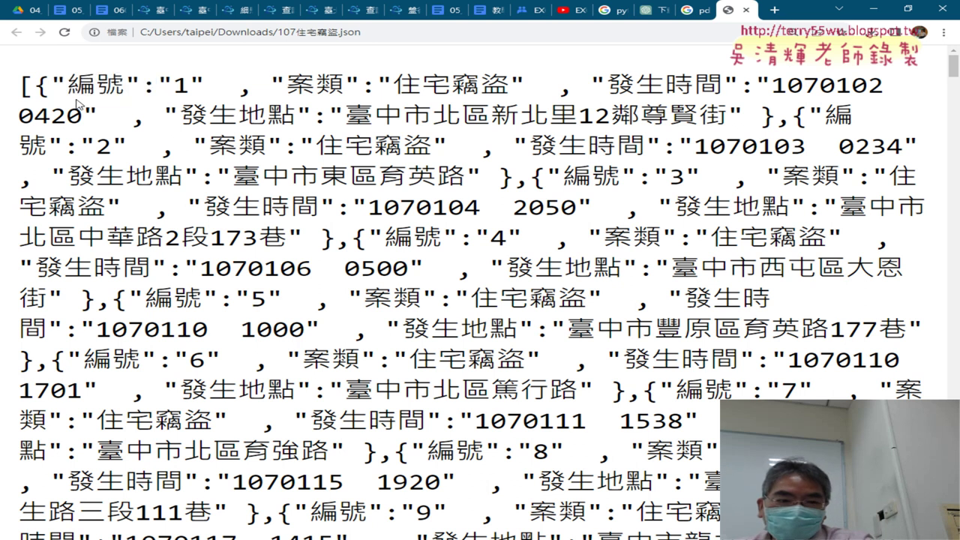
{"action": "mouse_move", "coordinate": [35, 84]}
{"action": "left_mouse_down"}
{"action": "mouse_move", "coordinate": [571, 88]}
{"action": "mouse_move", "coordinate": [772, 112]}
{"action": "left_mouse_up"}
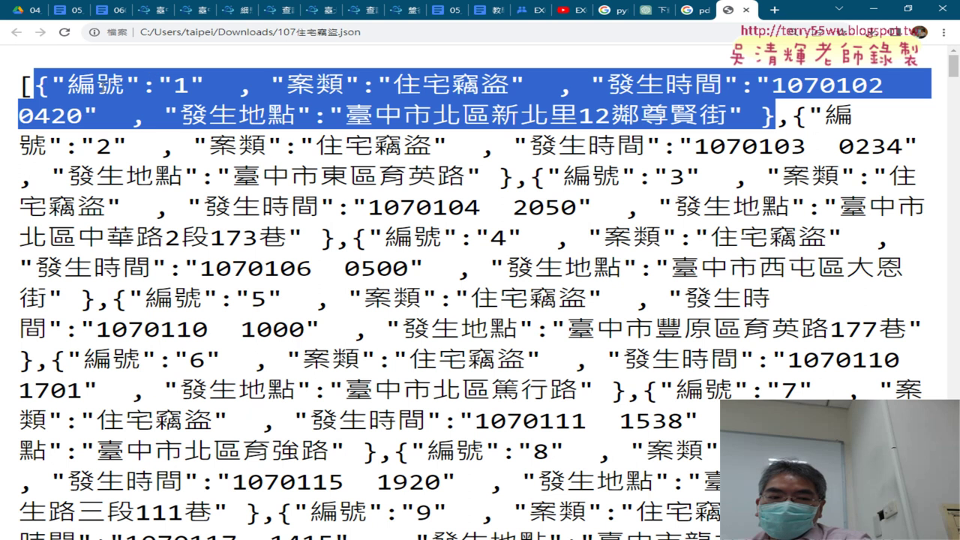
Highlight the first record's 編號 key and value 1, then its 案類, 發生時間, 發生地點 keys
{"action": "left_click_drag", "start_coordinate": [50, 84], "coordinate": [141, 85]}
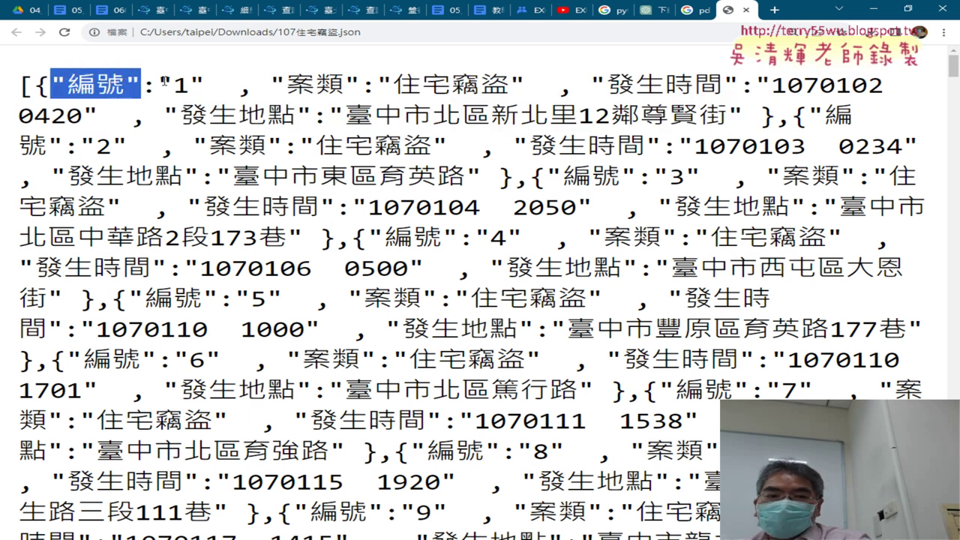
{"action": "left_click_drag", "start_coordinate": [207, 85], "coordinate": [157, 84]}
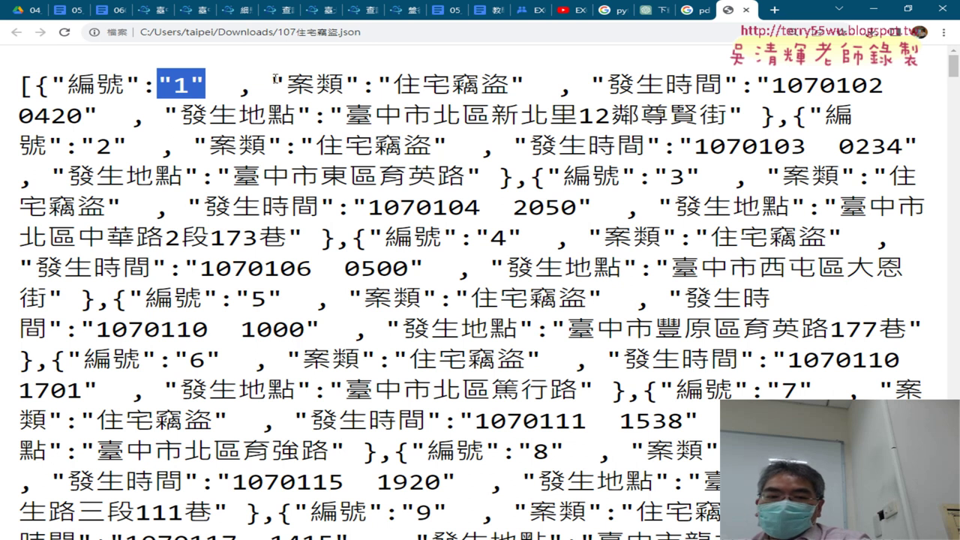
{"action": "left_click_drag", "start_coordinate": [270, 84], "coordinate": [375, 84]}
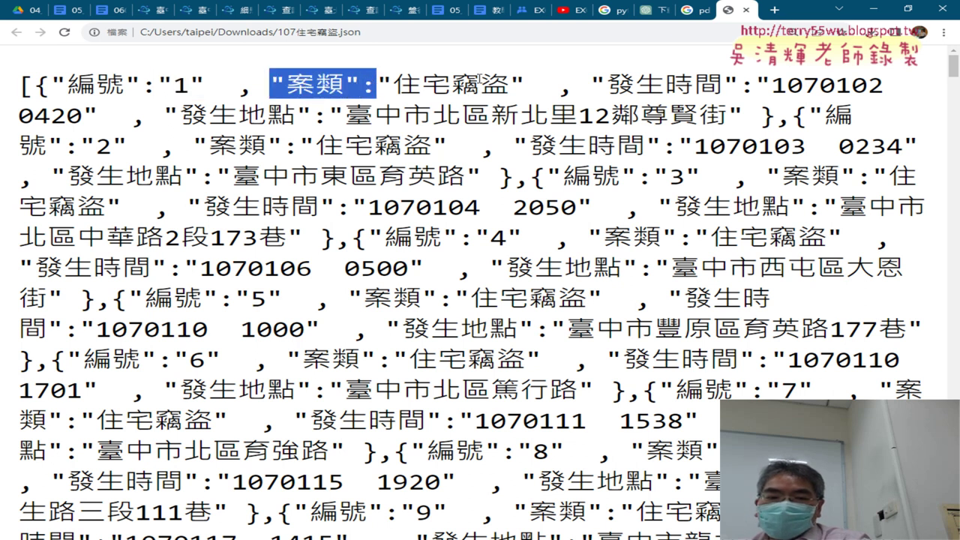
{"action": "left_click_drag", "start_coordinate": [591, 84], "coordinate": [738, 84]}
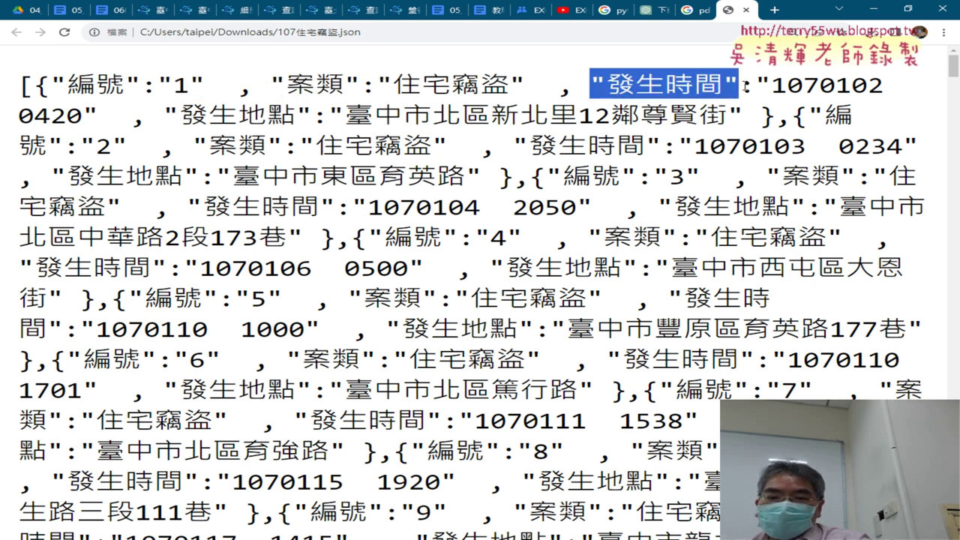
{"action": "left_click_drag", "start_coordinate": [163, 114], "coordinate": [308, 113]}
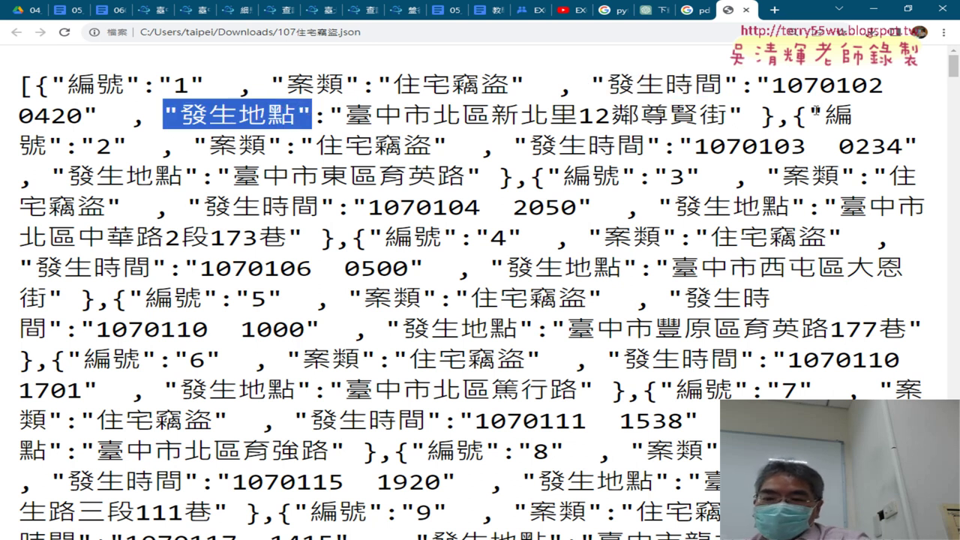
{"action": "left_click", "coordinate": [813, 112]}
Highlight the second record's 編號, 案類, 發生時間, 發生地點 keys, then close the JSON tab
{"action": "mouse_move", "coordinate": [809, 114]}
{"action": "left_mouse_down"}
{"action": "mouse_move", "coordinate": [66, 150]}
{"action": "mouse_move", "coordinate": [75, 149]}
{"action": "left_mouse_up"}
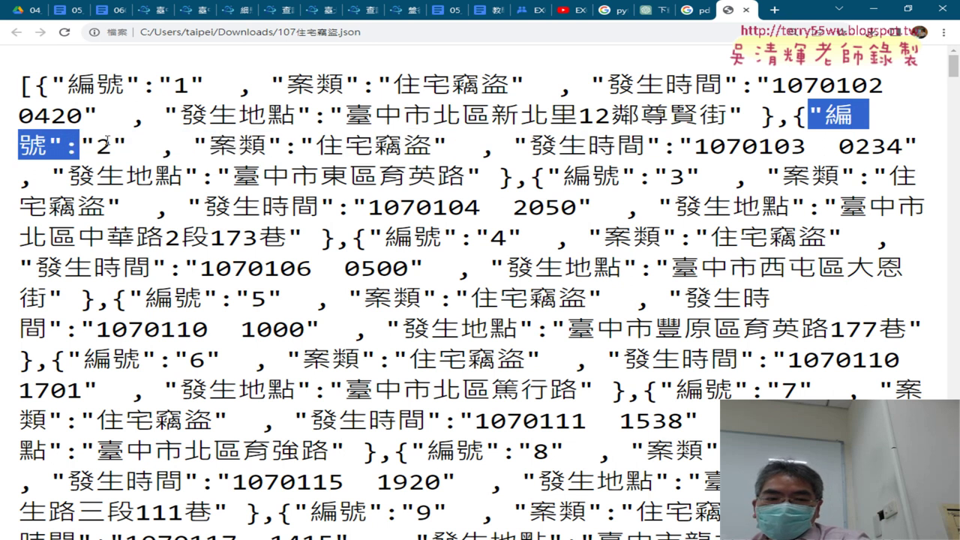
{"action": "left_click_drag", "start_coordinate": [193, 142], "coordinate": [300, 142]}
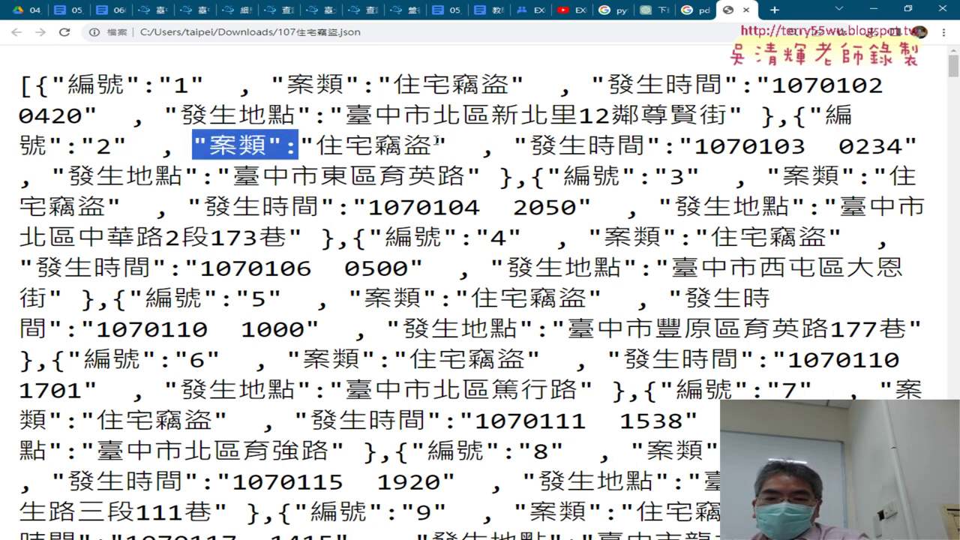
{"action": "left_click_drag", "start_coordinate": [517, 145], "coordinate": [679, 146]}
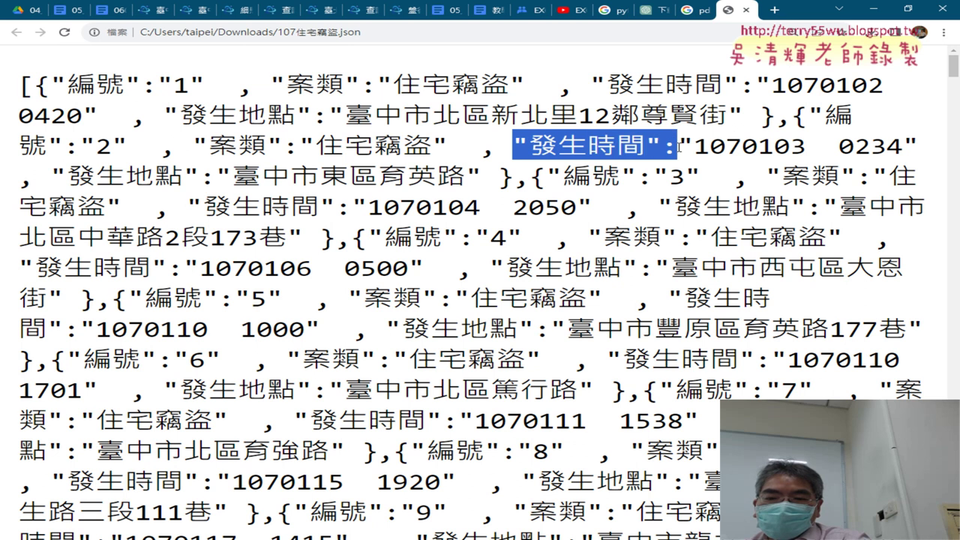
{"action": "left_click_drag", "start_coordinate": [51, 175], "coordinate": [224, 181]}
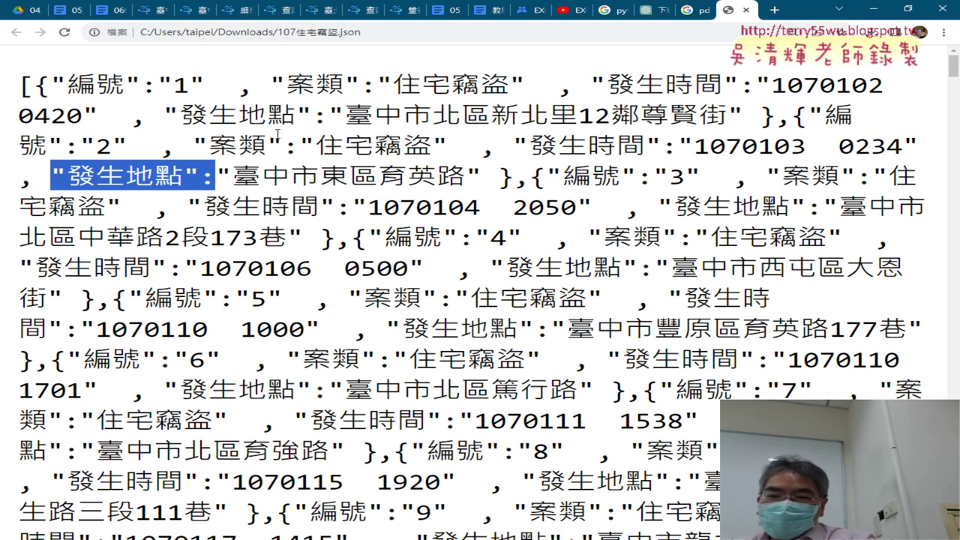
{"action": "left_click", "coordinate": [745, 10]}
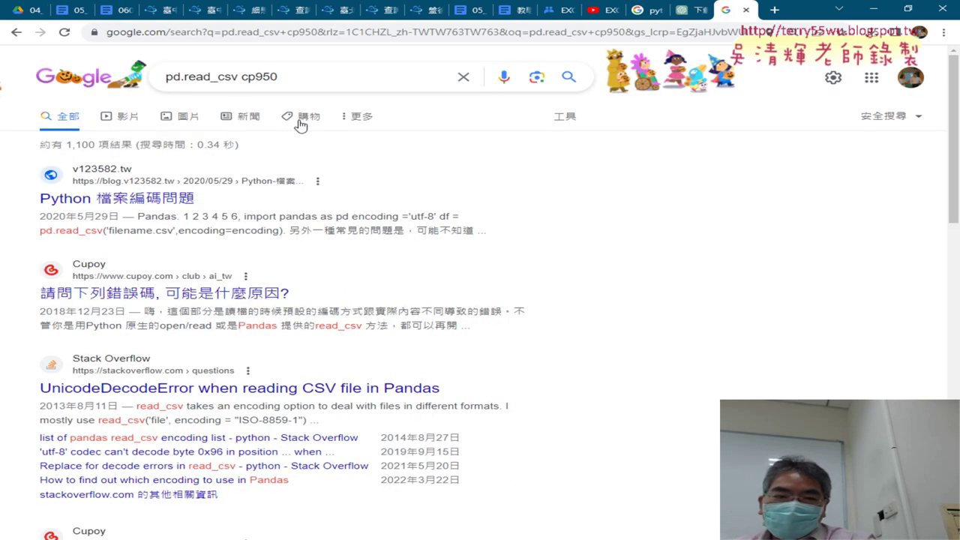
Scroll the Google Docs course notes to page 12's json.loads section and select the jsoneditoronline.org link
{"action": "left_click", "coordinate": [114, 11]}
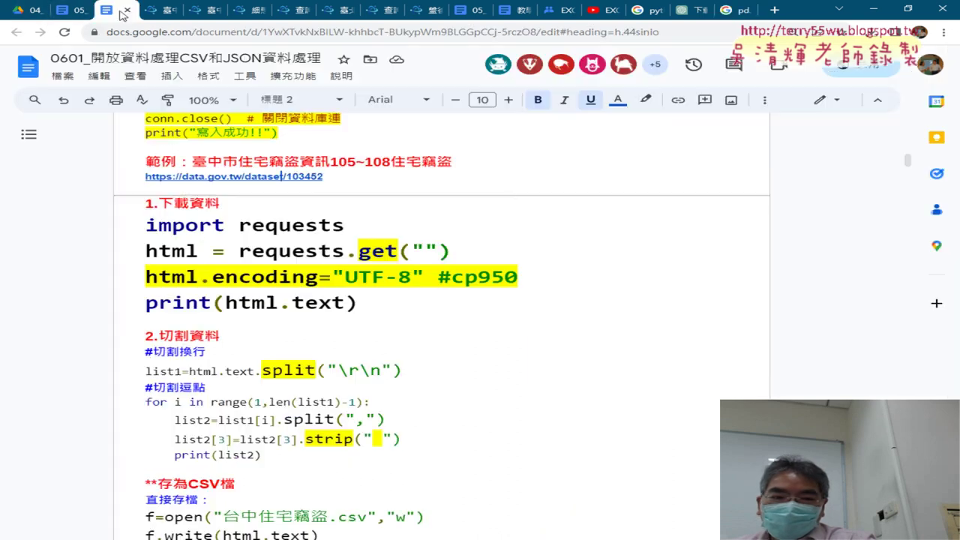
{"action": "scroll", "coordinate": [910, 167], "scroll_direction": "down", "scroll_amount": 1}
{"action": "left_click_drag", "start_coordinate": [909, 166], "coordinate": [910, 276]}
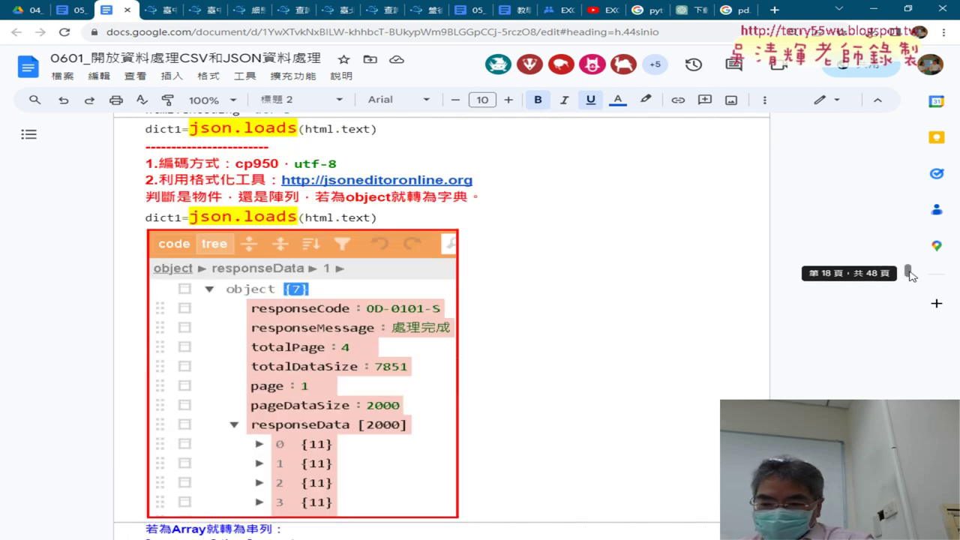
{"action": "scroll", "coordinate": [653, 240], "scroll_direction": "up", "scroll_amount": 2}
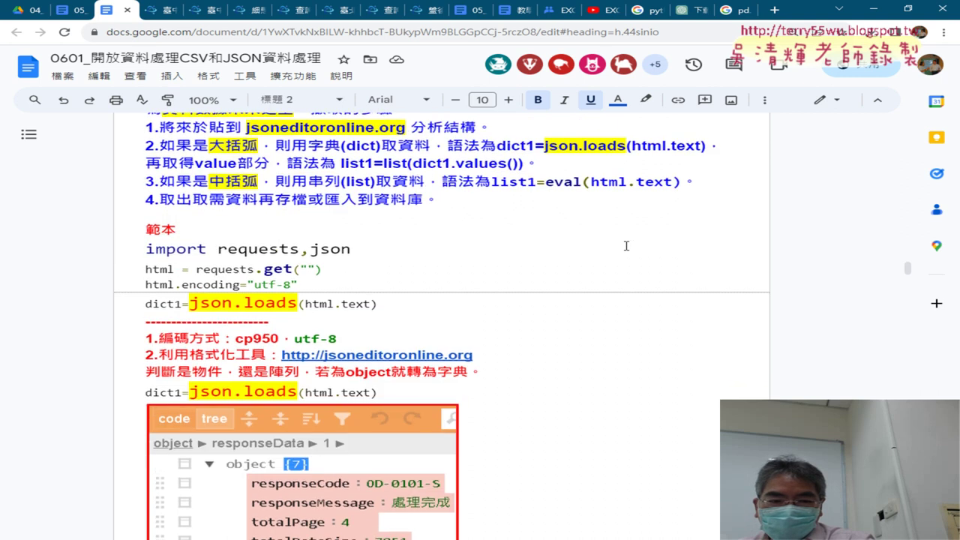
{"action": "scroll", "coordinate": [626, 246], "scroll_direction": "down", "scroll_amount": 2}
{"action": "scroll", "coordinate": [626, 246], "scroll_direction": "up", "scroll_amount": 1}
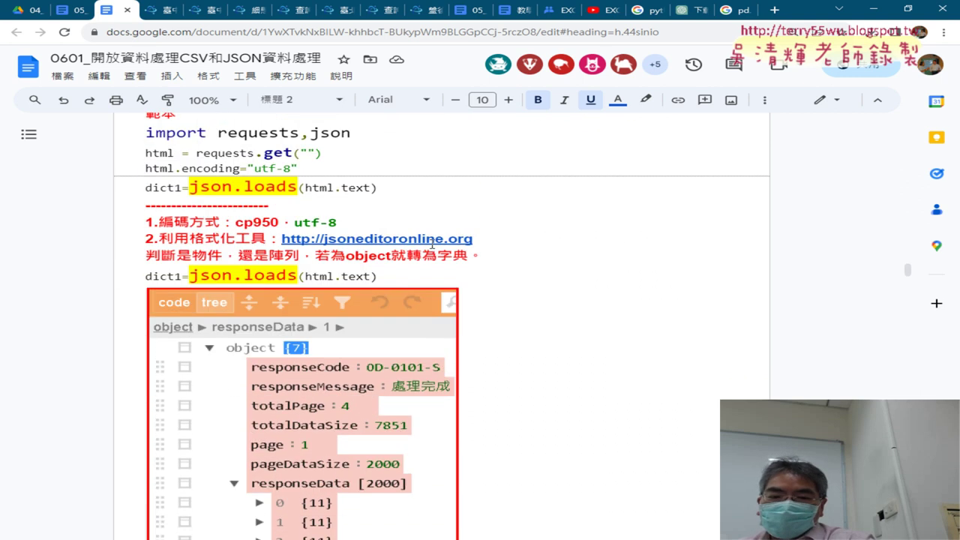
{"action": "left_click", "coordinate": [555, 239]}
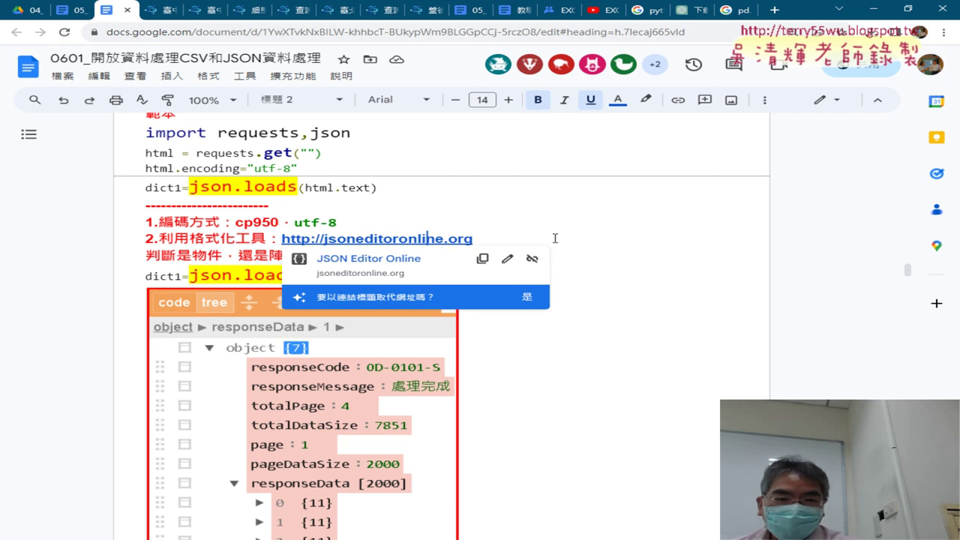
Go from the data.gov.tw dataset tab back to the 107住宅竊盜.csv spreadsheet in Excel
{"action": "left_click", "coordinate": [161, 10]}
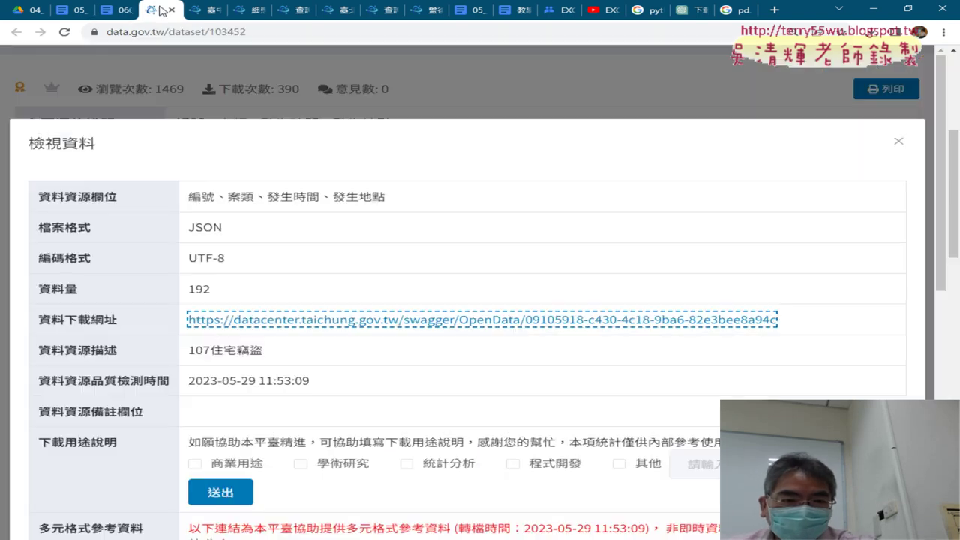
{"action": "left_click_drag", "start_coordinate": [161, 10], "coordinate": [209, 13]}
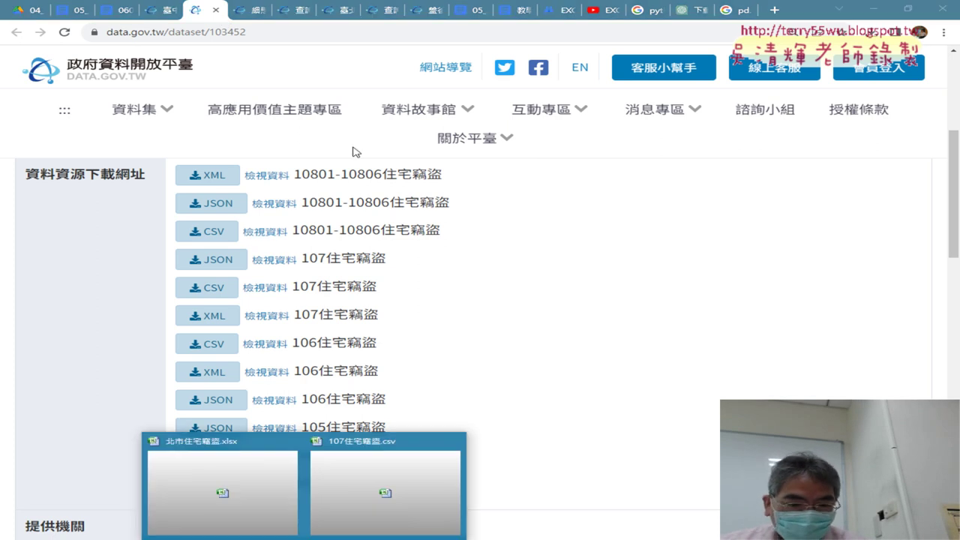
{"action": "left_click", "coordinate": [392, 480]}
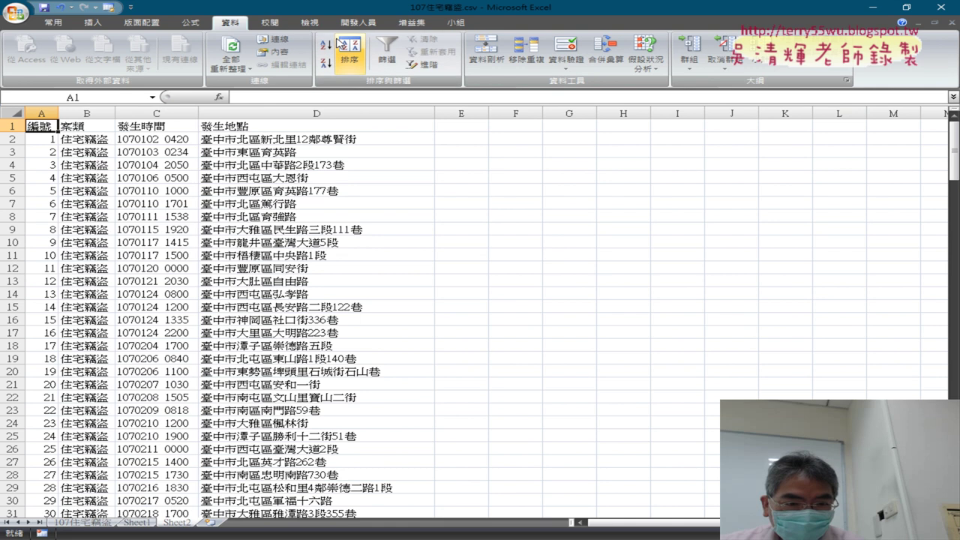